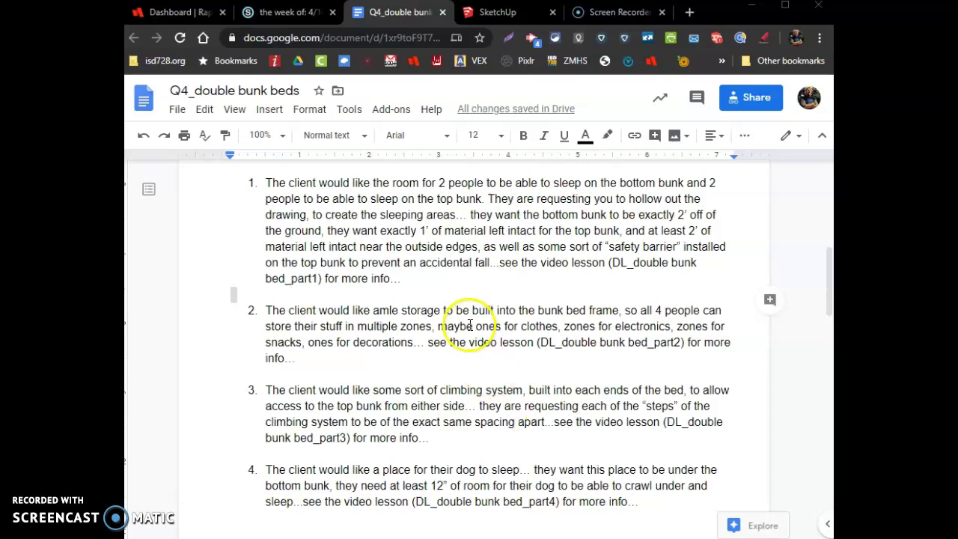
# Orbit the Q4_DBB bunk model through side, front, back and angled views.
pyautogui.click(505, 12)
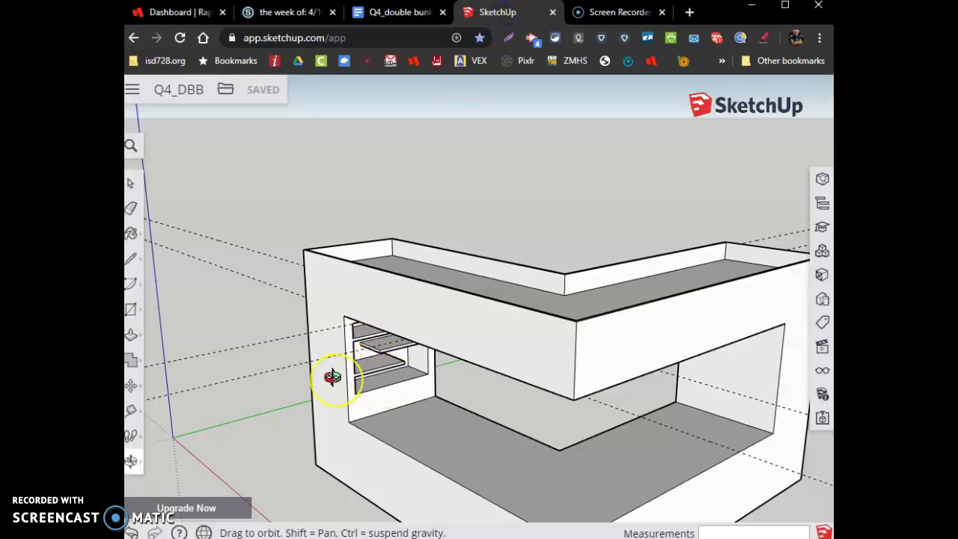
pyautogui.press('e')
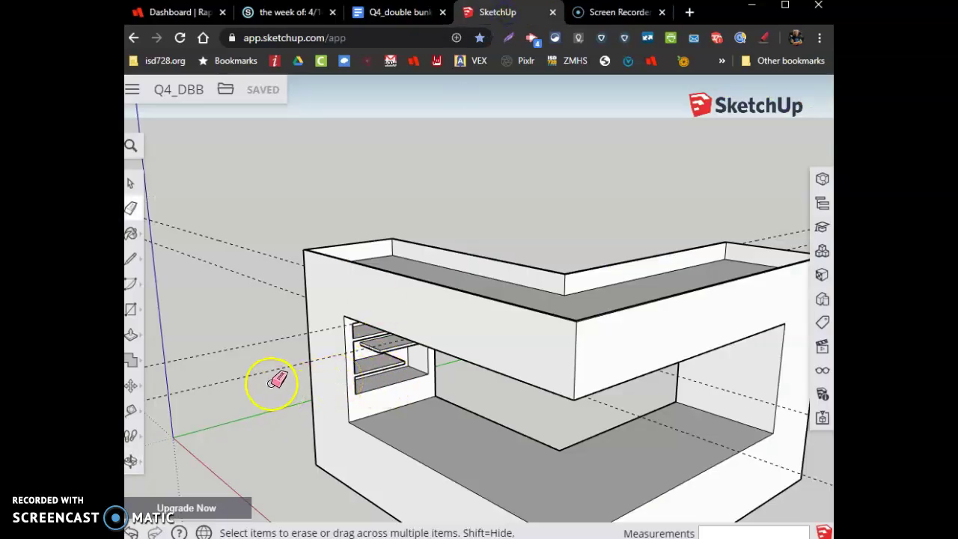
pyautogui.scroll(-3, 271, 225)
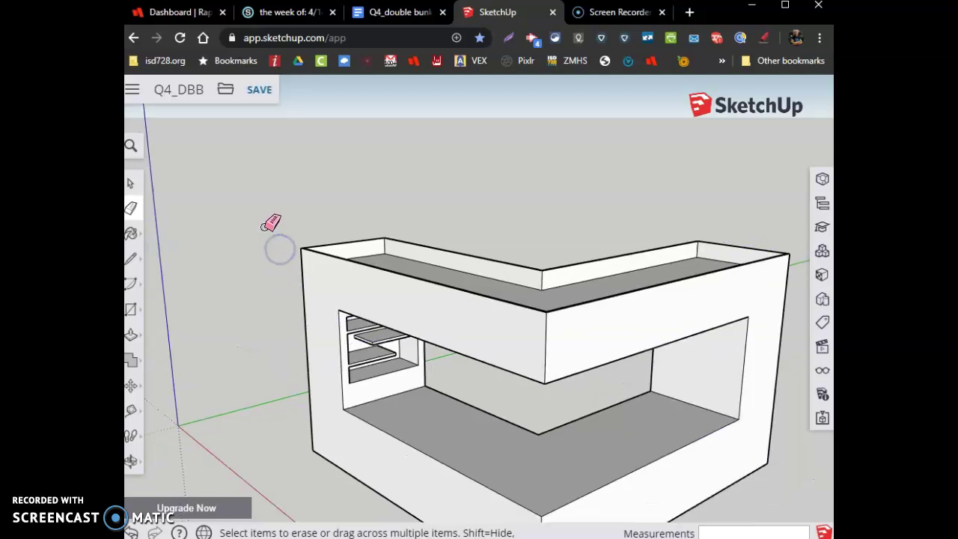
pyautogui.click(131, 462)
pyautogui.moveTo(263, 372); pyautogui.dragTo(186, 388)
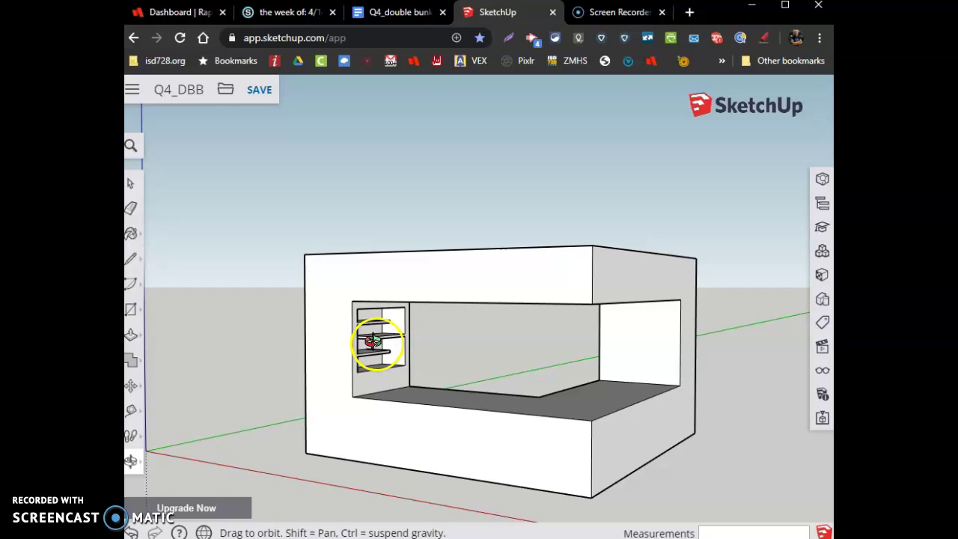
pyautogui.moveTo(373, 341); pyautogui.dragTo(534, 405)
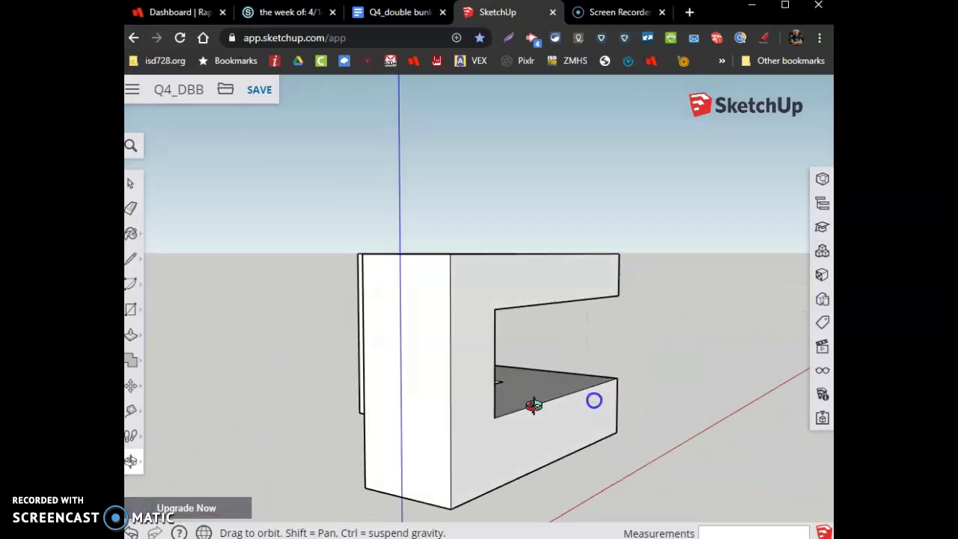
pyautogui.moveTo(407, 382); pyautogui.dragTo(514, 407)
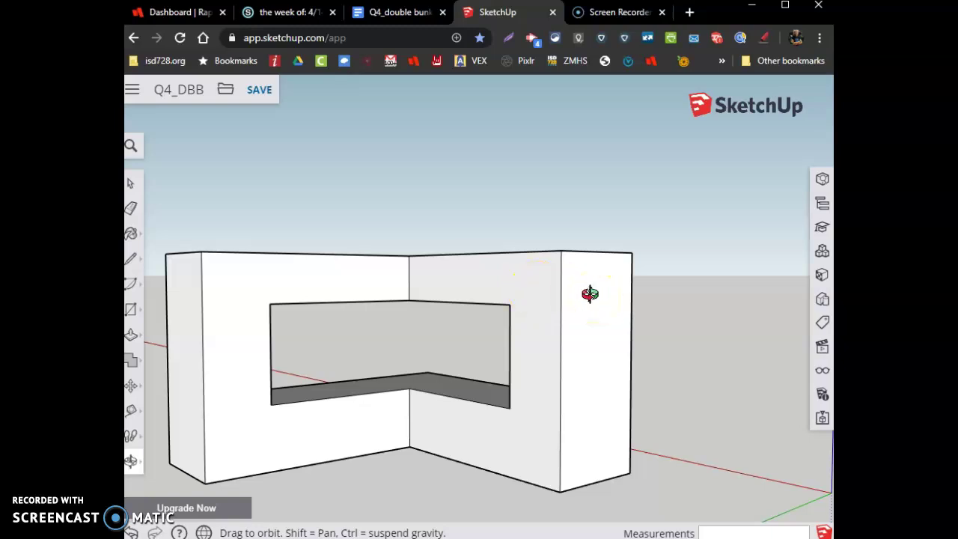
pyautogui.moveTo(591, 293); pyautogui.dragTo(274, 336)
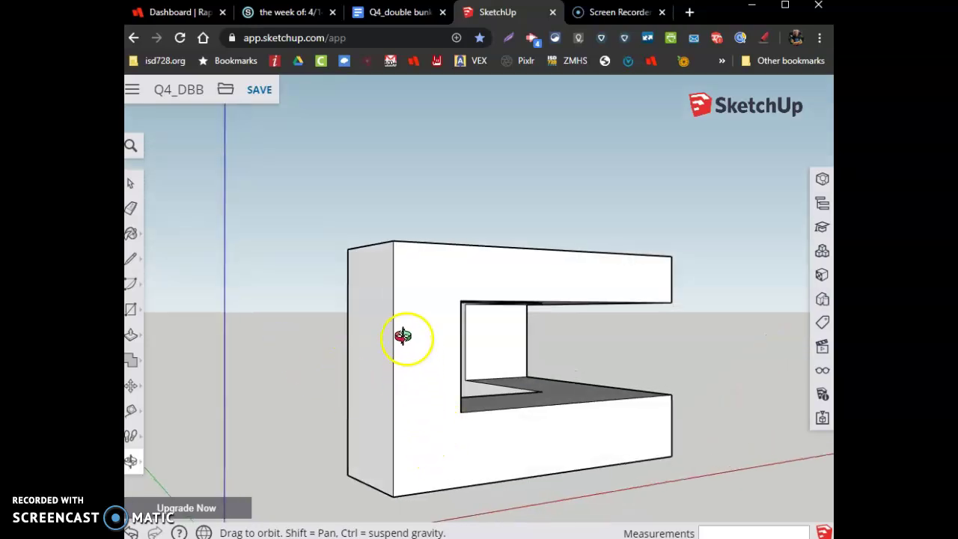
pyautogui.moveTo(439, 392); pyautogui.dragTo(146, 378)
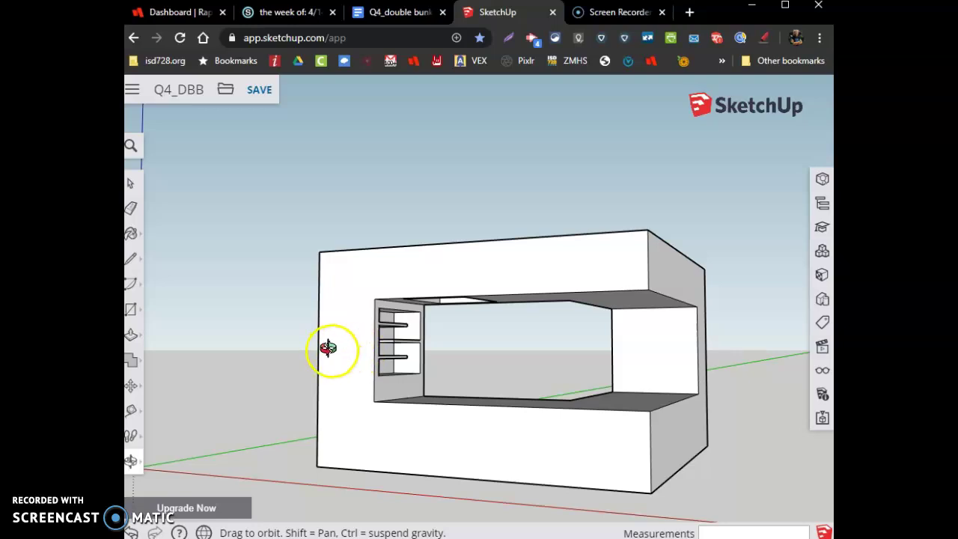
pyautogui.moveTo(307, 359); pyautogui.dragTo(408, 419)
pyautogui.moveTo(460, 400)
pyautogui.mouseDown()
pyautogui.moveTo(439, 386)
pyautogui.moveTo(537, 357)
pyautogui.moveTo(567, 379)
pyautogui.moveTo(616, 387)
pyautogui.mouseUp()
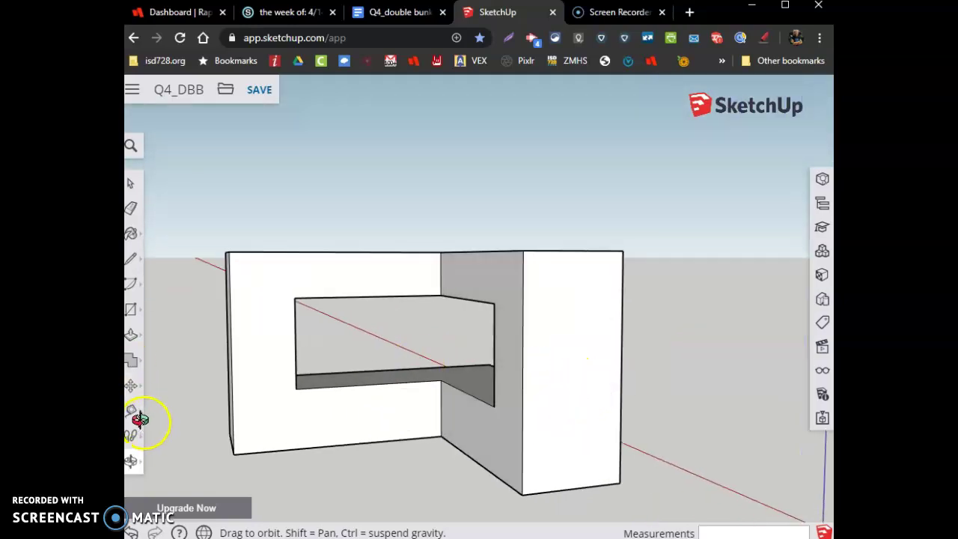
# Place vertical guides 3 inches in from the end panel's left and right edges.
pyautogui.click(132, 412)
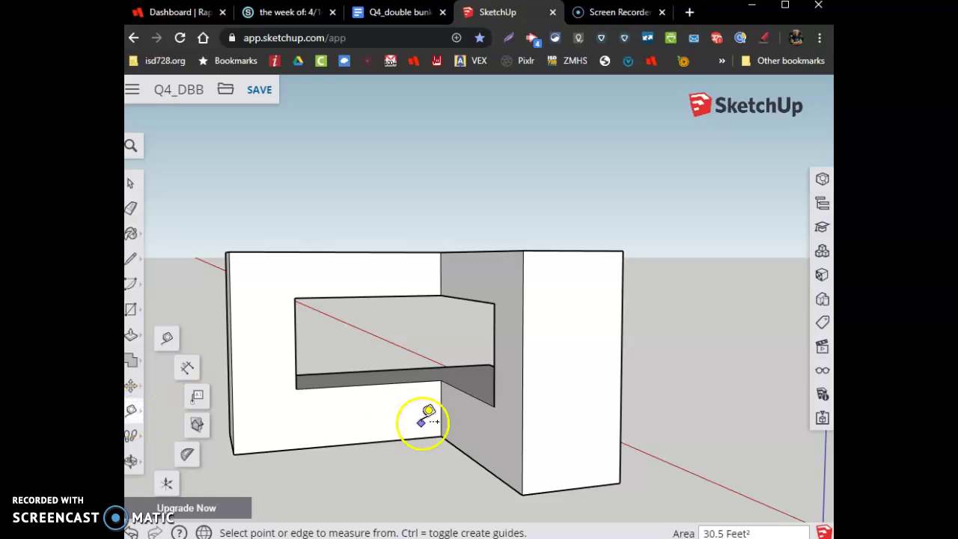
pyautogui.click(523, 398)
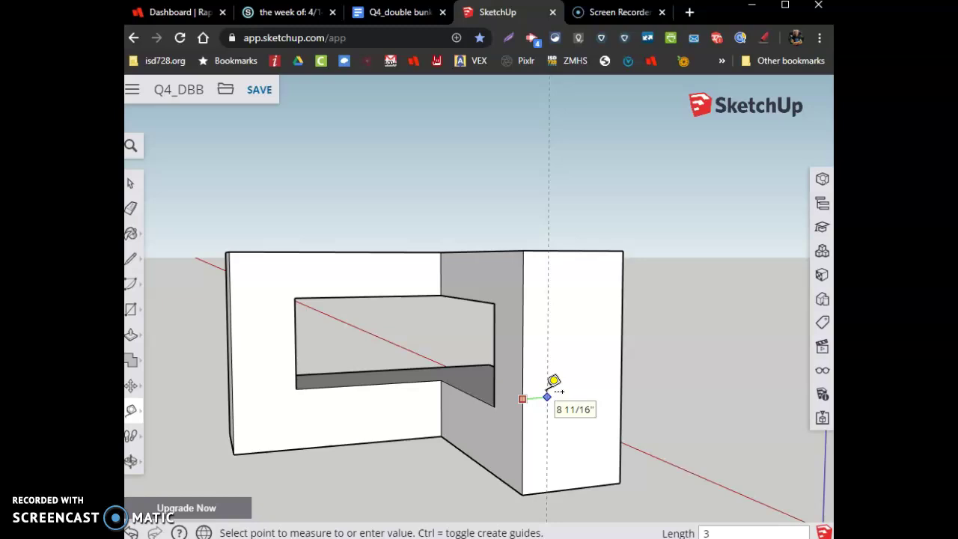
pyautogui.write('3')
pyautogui.press('Return')
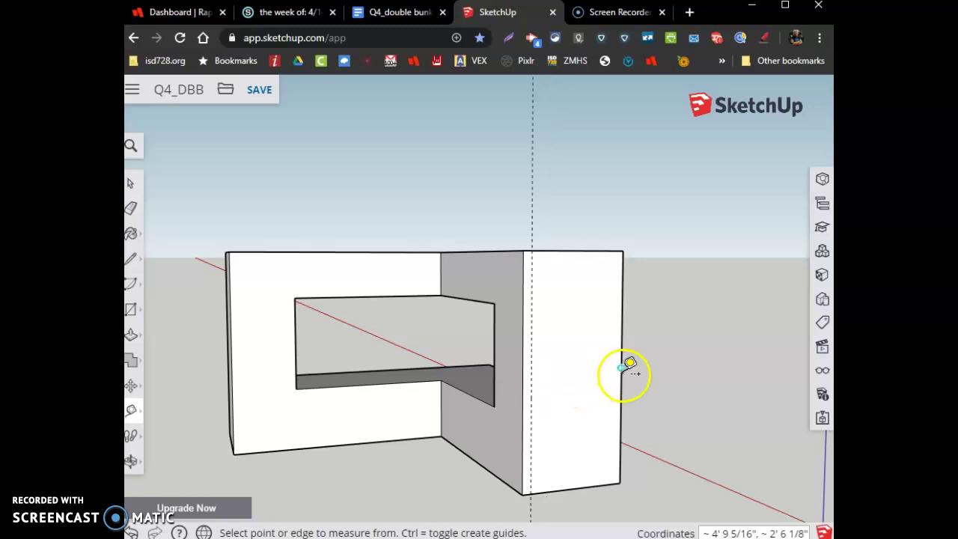
pyautogui.click(622, 353)
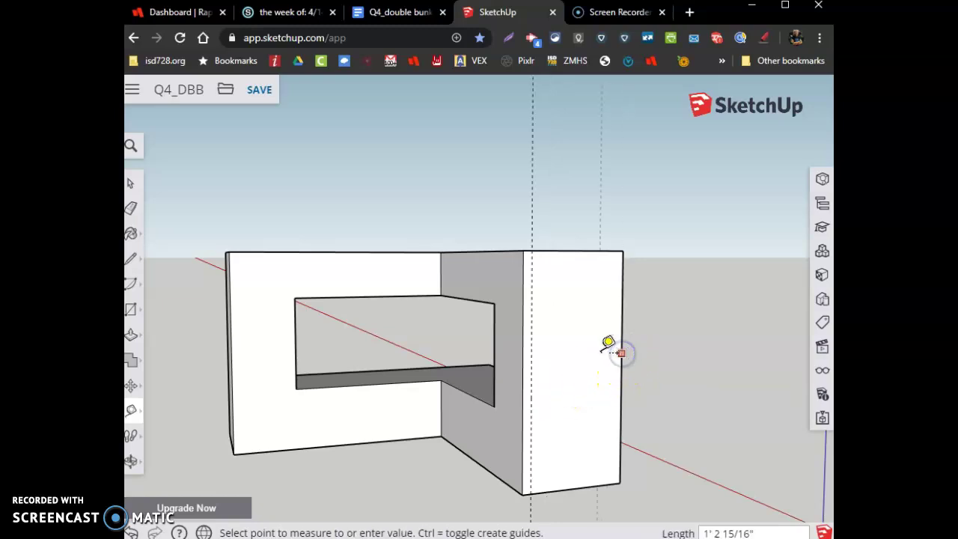
pyautogui.moveTo(609, 358); pyautogui.dragTo(607, 366)
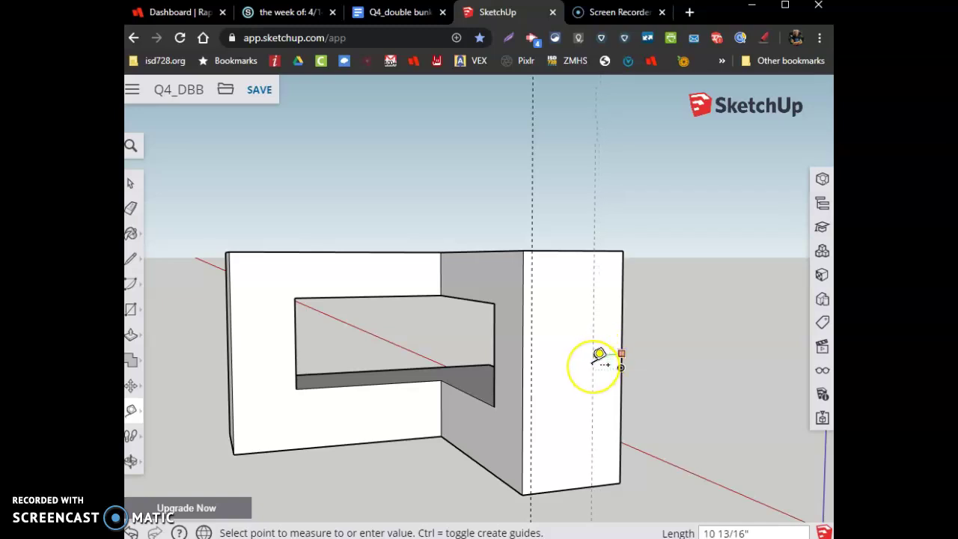
pyautogui.press('Return')
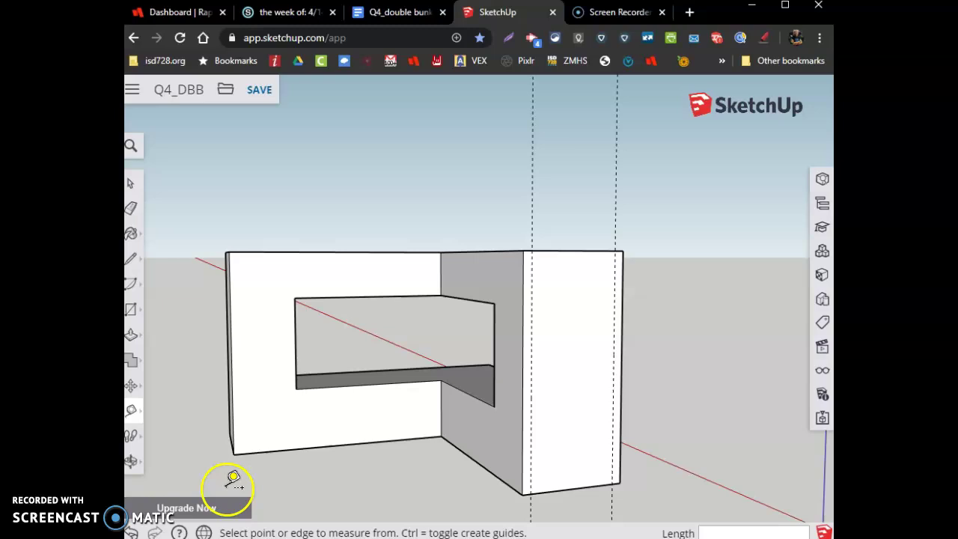
# Measure along the panel's bottom edge to confirm its 3' length.
pyautogui.click(159, 507)
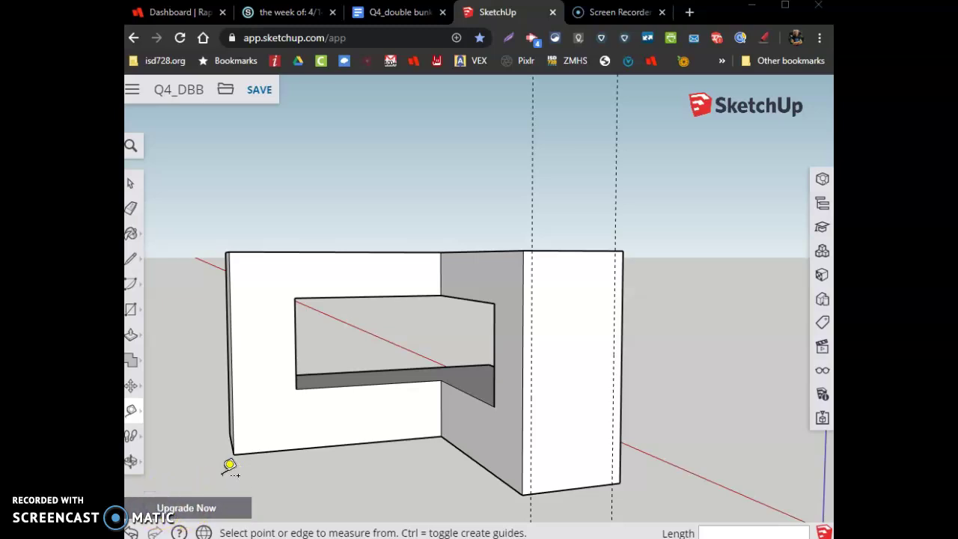
pyautogui.moveTo(445, 479); pyautogui.dragTo(564, 486)
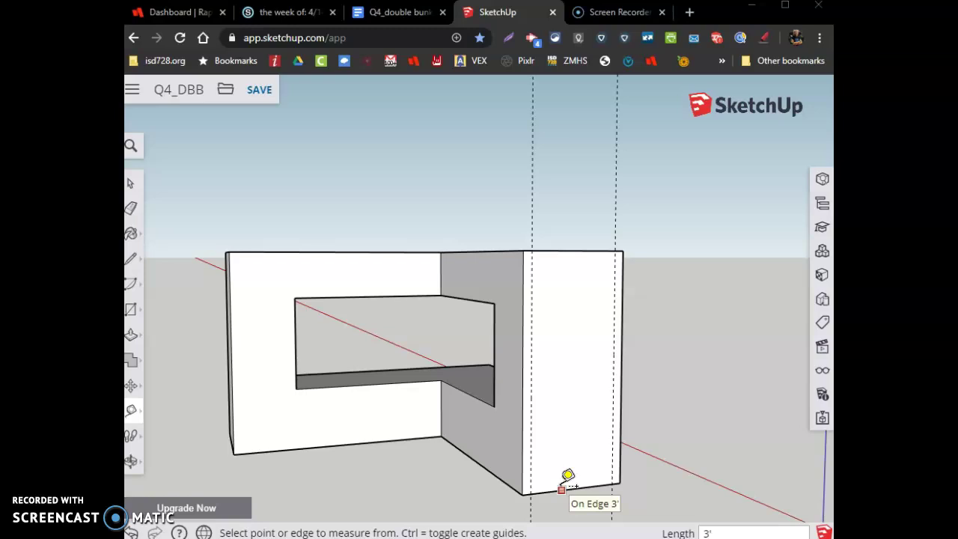
pyautogui.moveTo(562, 489); pyautogui.dragTo(563, 484)
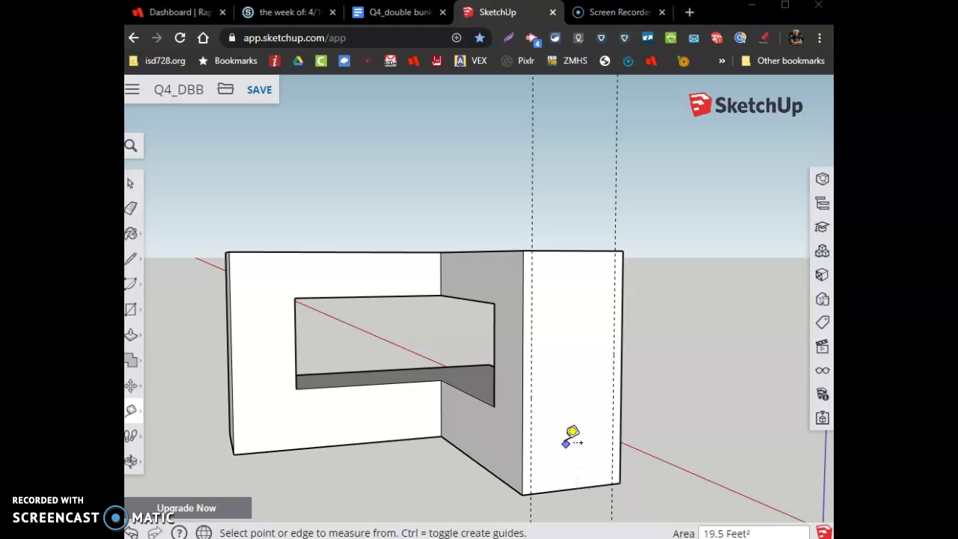
pyautogui.moveTo(571, 438)
pyautogui.mouseDown()
pyautogui.moveTo(569, 468)
pyautogui.moveTo(564, 350)
pyautogui.moveTo(547, 336)
pyautogui.moveTo(593, 253)
pyautogui.moveTo(575, 238)
pyautogui.moveTo(563, 323)
pyautogui.mouseUp()
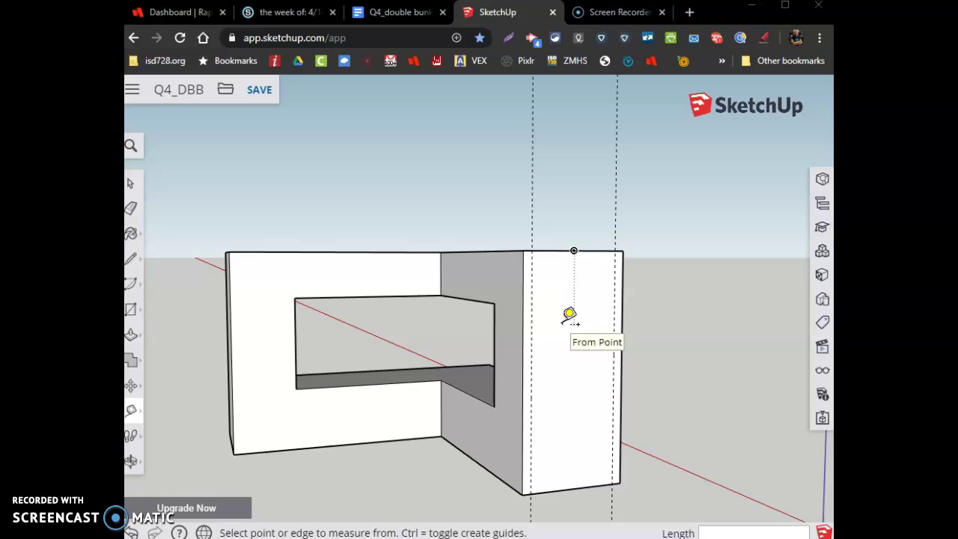
# Drop the stray measurements and set the first horizontal step guide above the red axis.
pyautogui.click(569, 315)
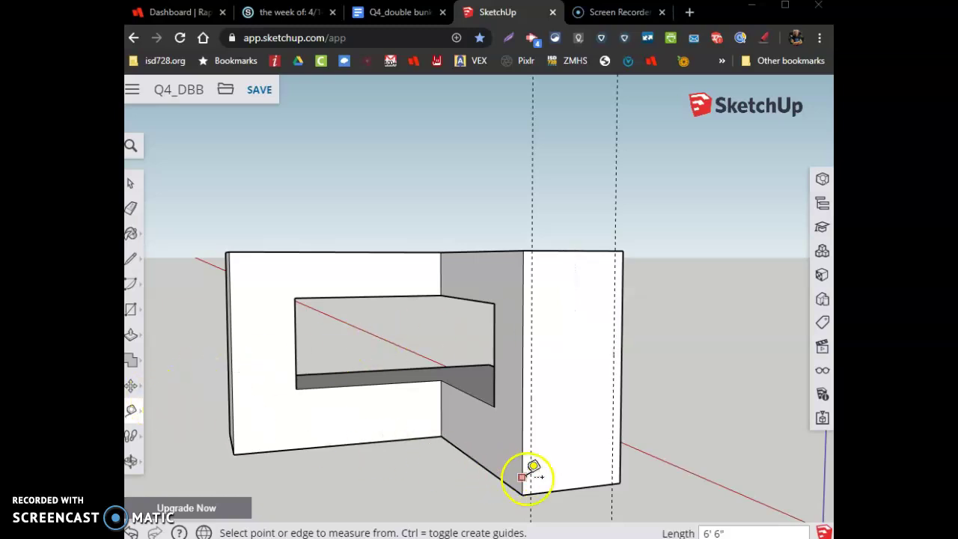
pyautogui.click(553, 491)
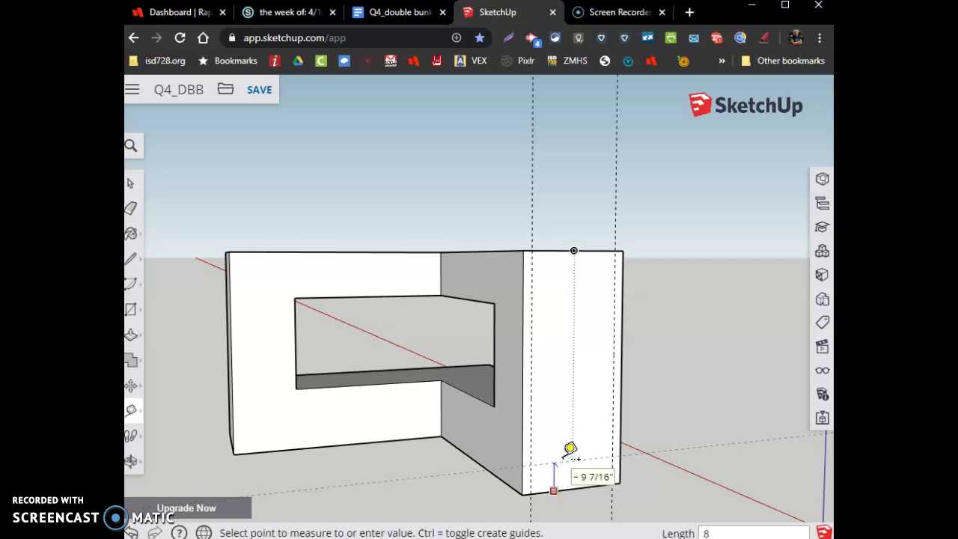
pyautogui.click(571, 448)
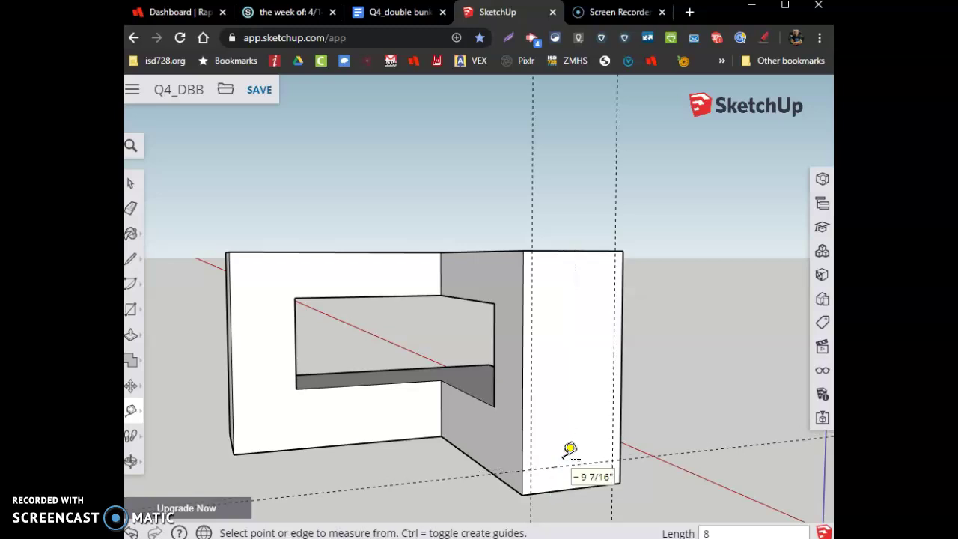
pyautogui.click(640, 457)
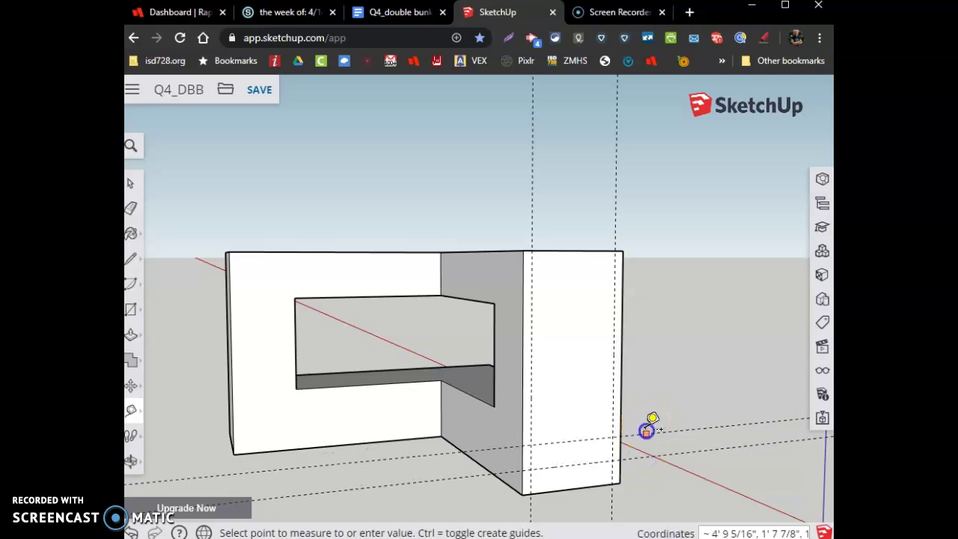
pyautogui.click(650, 404)
# Stack further horizontal step guides about 8 inches apart up the tall section.
pyautogui.click(651, 402)
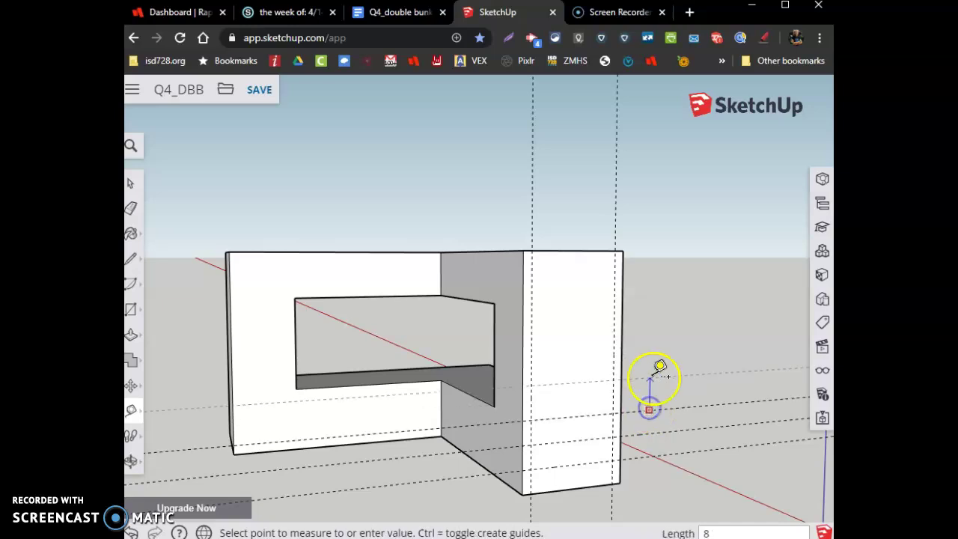
pyautogui.click(652, 381)
pyautogui.click(652, 385)
pyautogui.click(652, 364)
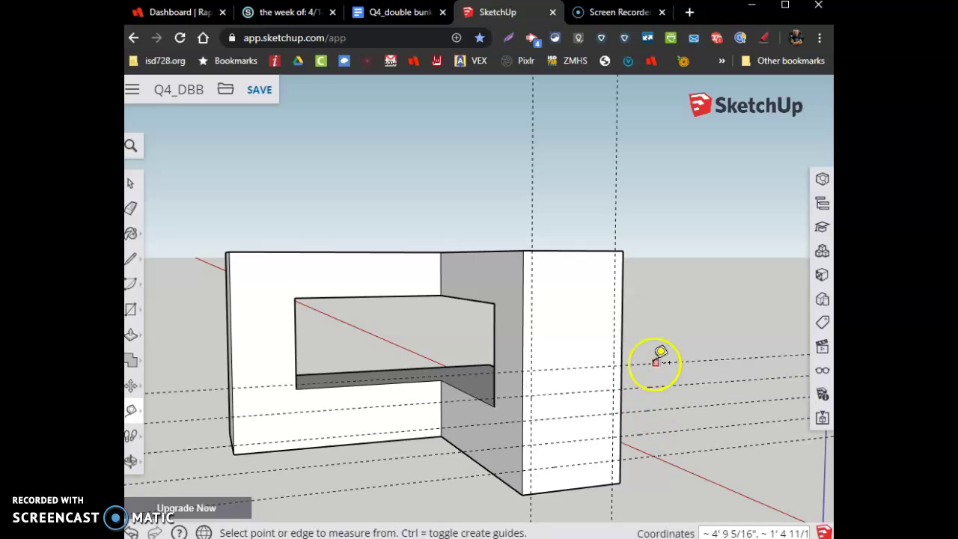
pyautogui.click(654, 363)
pyautogui.click(667, 321)
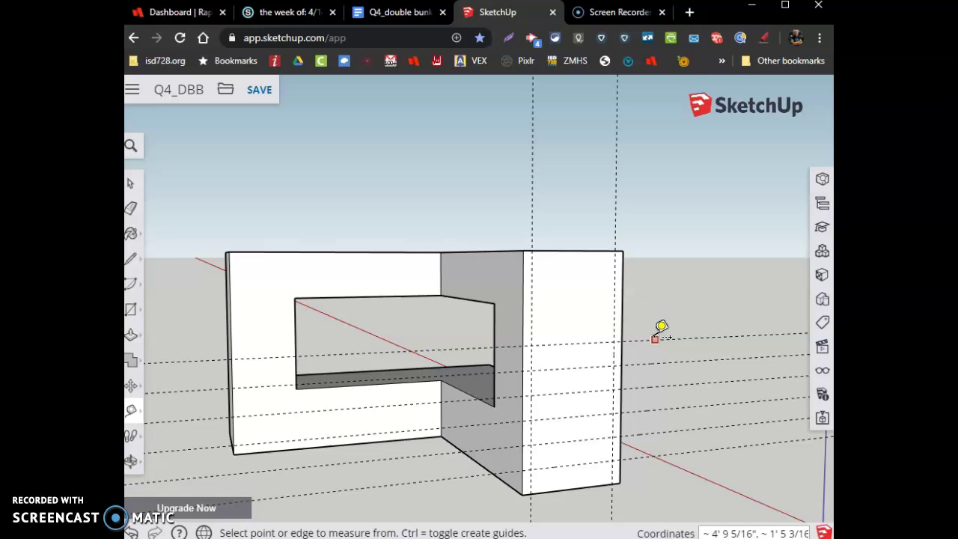
pyautogui.click(658, 329)
pyautogui.click(660, 300)
pyautogui.click(658, 316)
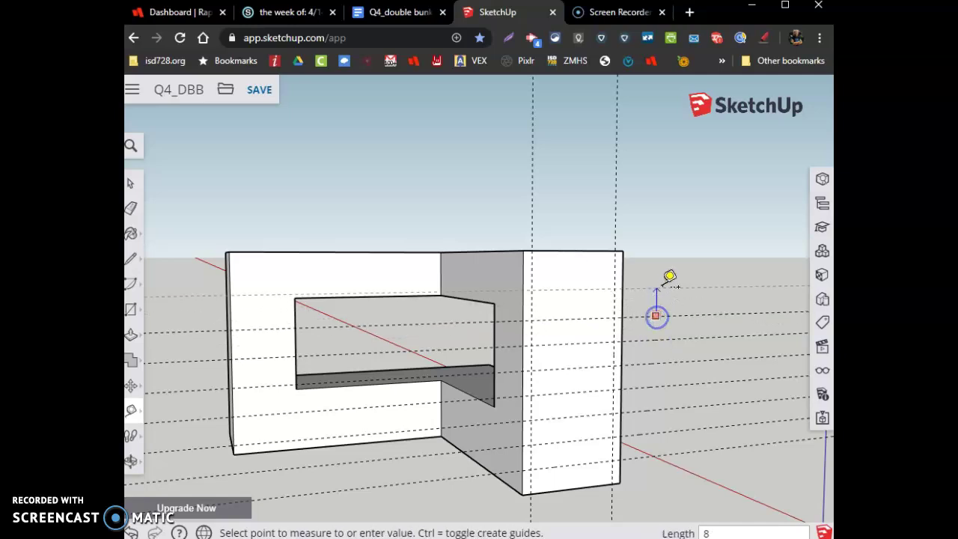
pyautogui.click(660, 292)
pyautogui.click(659, 292)
pyautogui.click(659, 292)
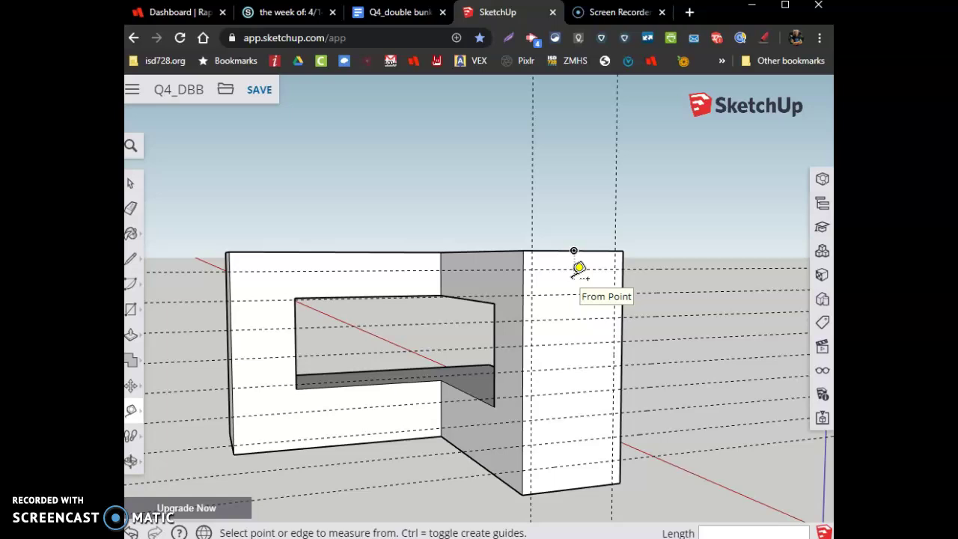
# Add a centre vertical guide and a horizontal guide 1 inch above the lowest step guide.
pyautogui.moveTo(579, 268); pyautogui.dragTo(582, 497)
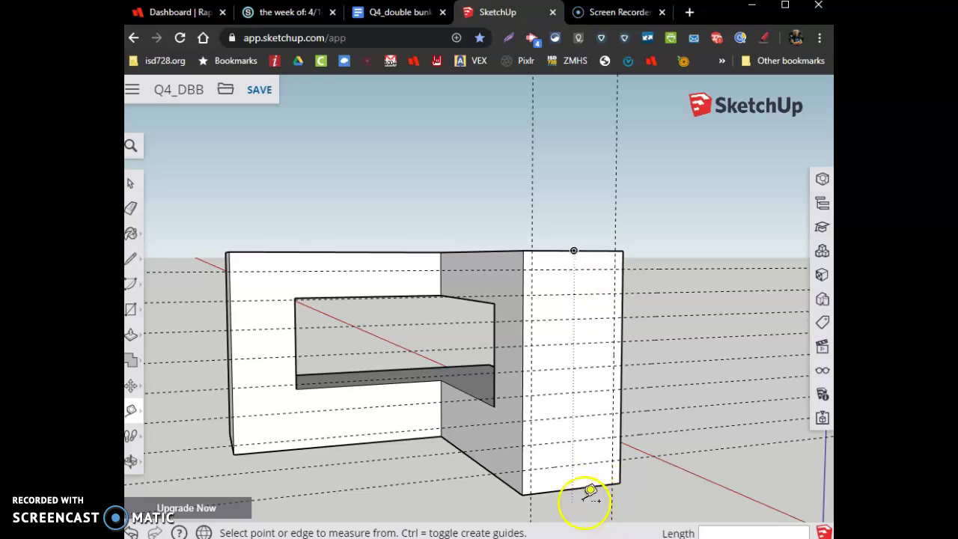
pyautogui.scroll(5, 583, 490)
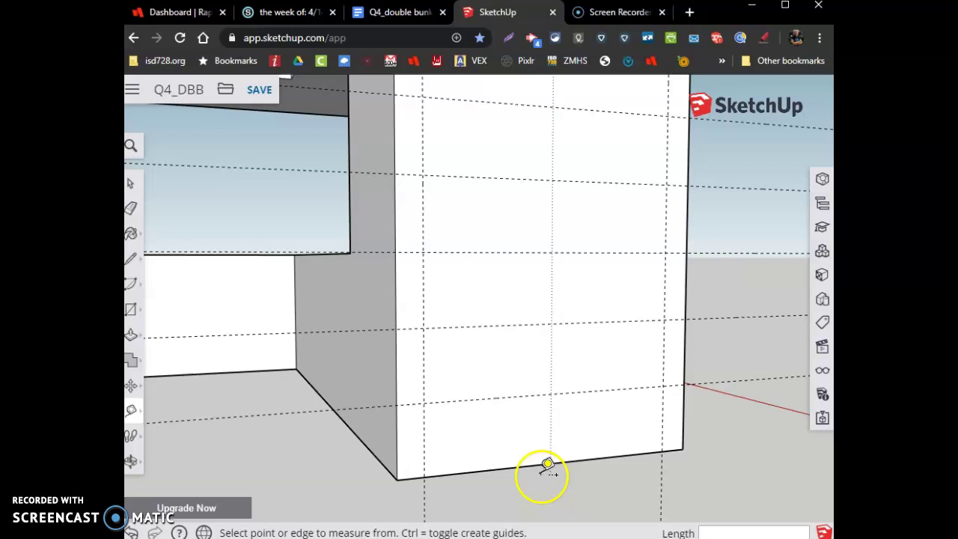
pyautogui.click(509, 397)
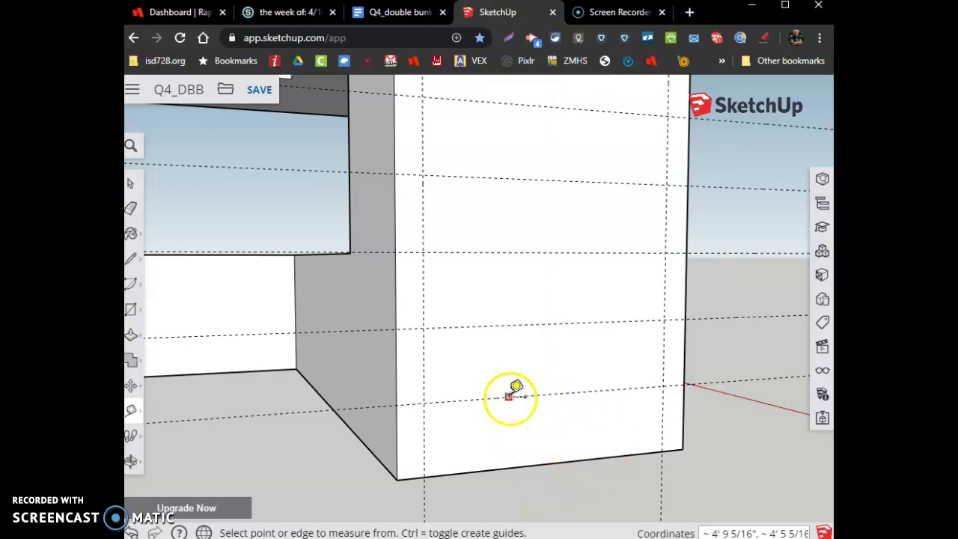
pyautogui.click(497, 397)
pyautogui.click(485, 399)
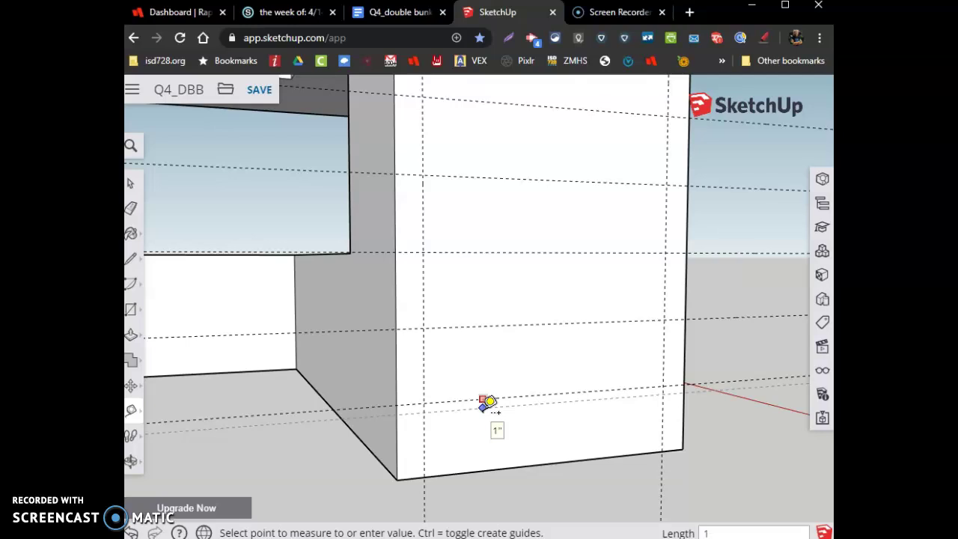
pyautogui.click(485, 405)
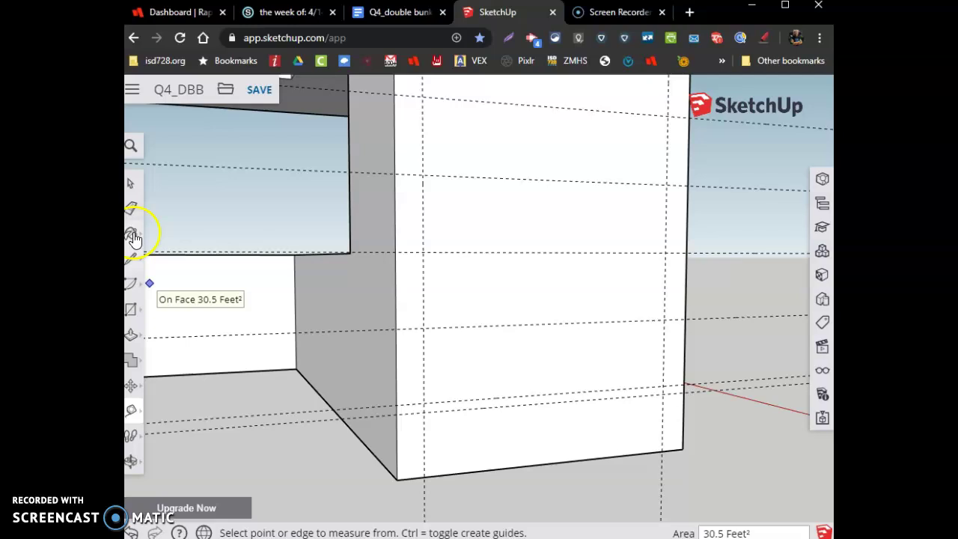
# Draw a rectangle across the face's bottom strip and push it 11 inches inward.
pyautogui.click(131, 318)
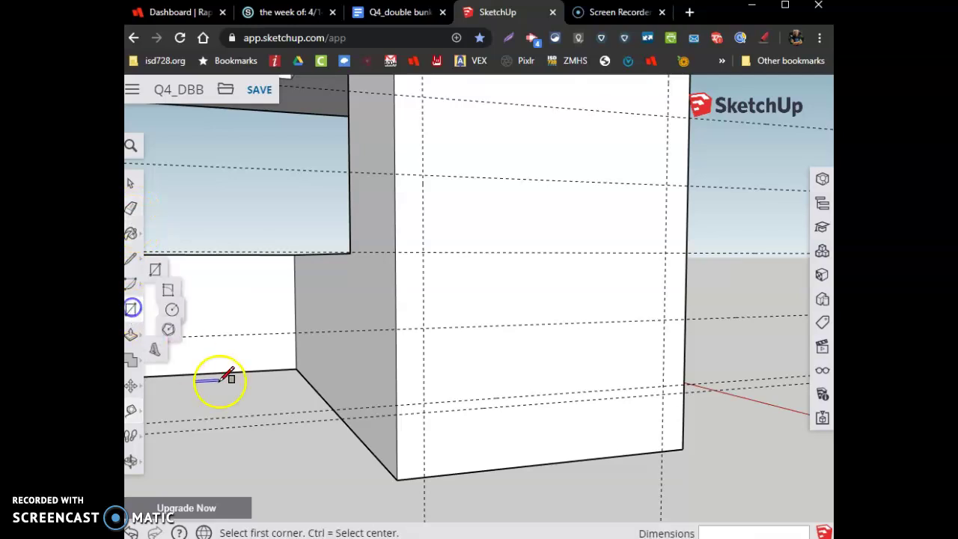
pyautogui.click(424, 476)
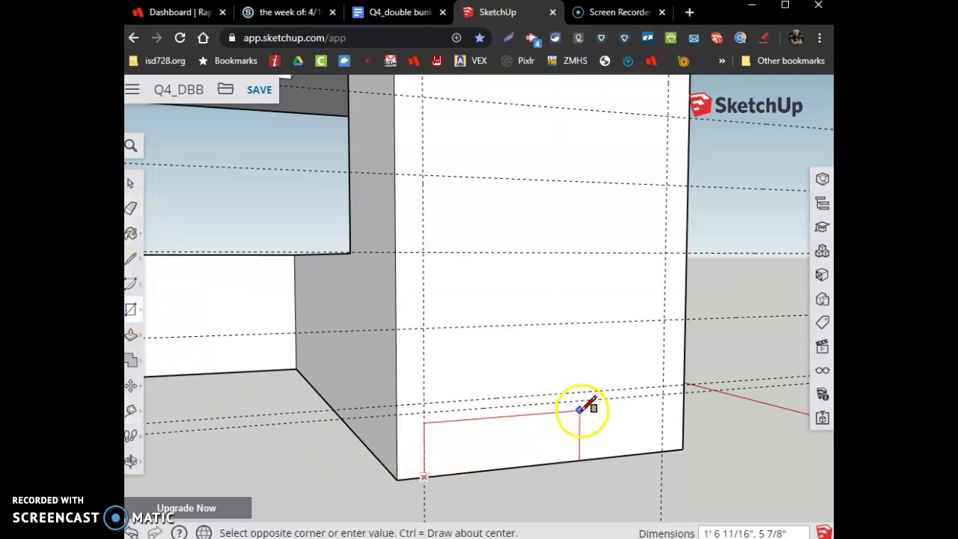
pyautogui.click(664, 393)
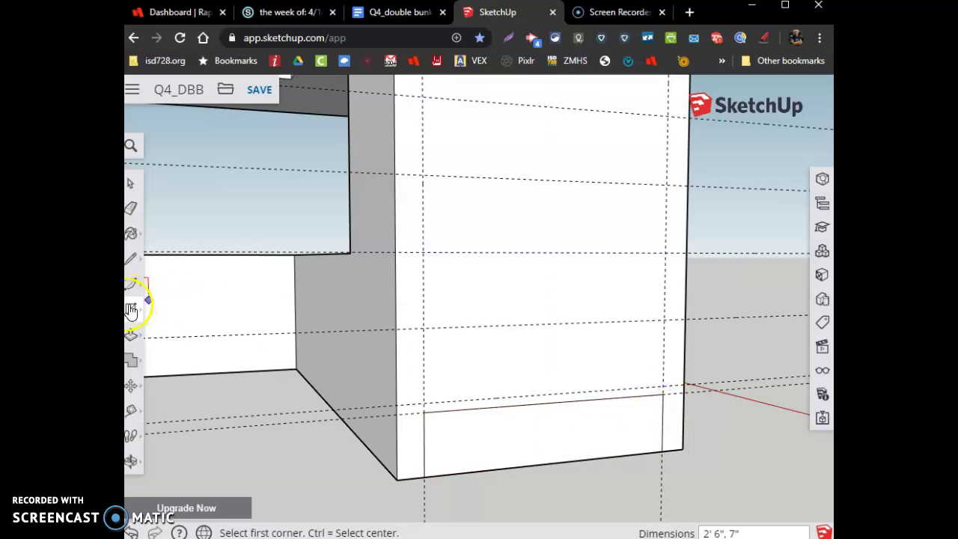
pyautogui.click(132, 337)
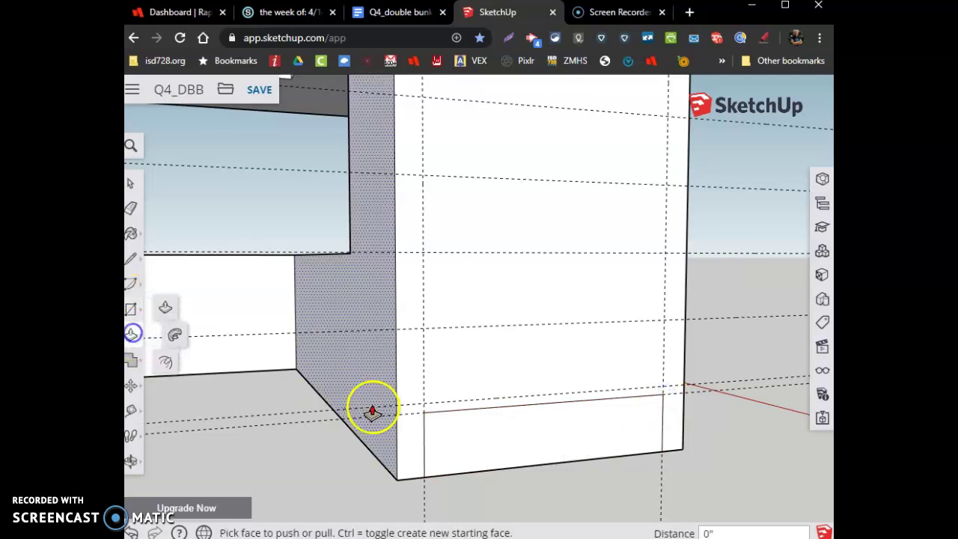
pyautogui.click(546, 448)
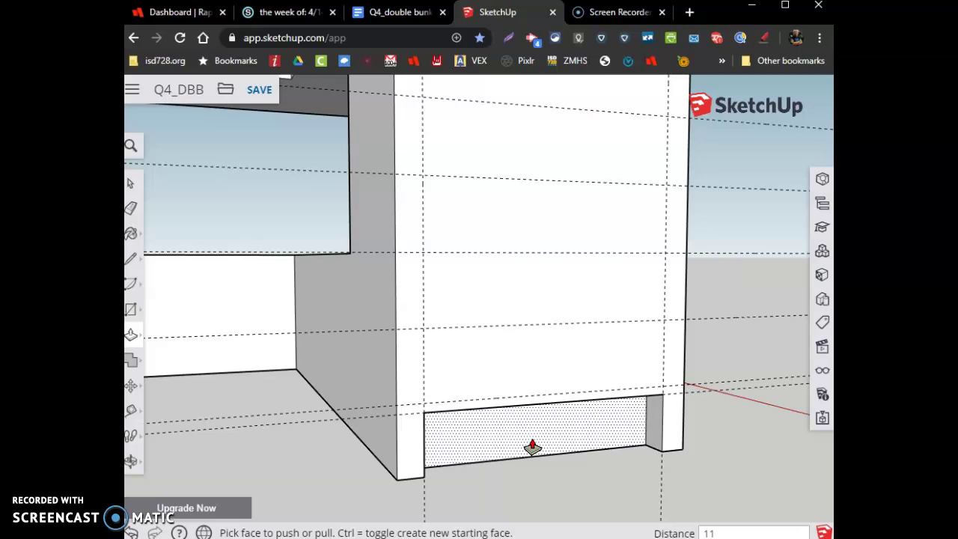
pyautogui.click(533, 447)
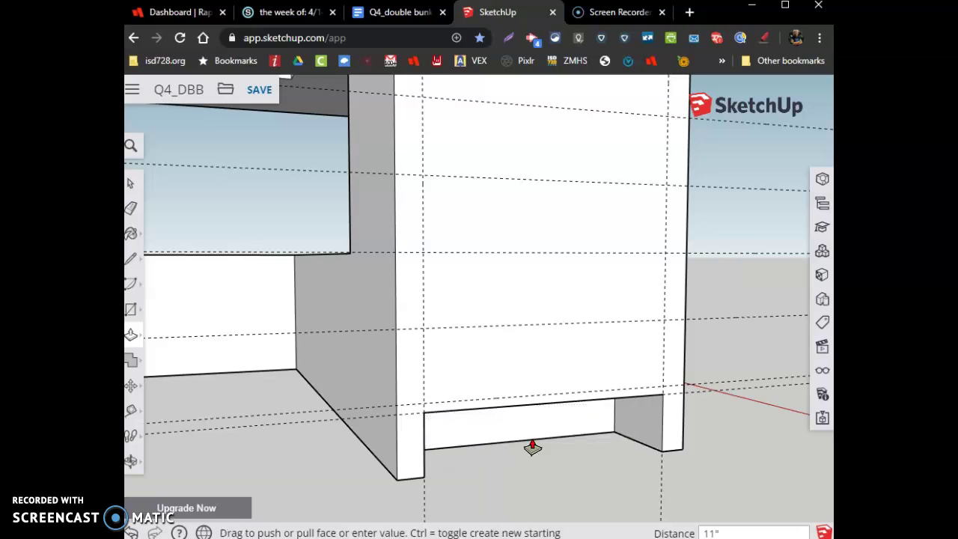
# Add a 1-inch guide from the step guide on the tall section.
pyautogui.click(190, 284)
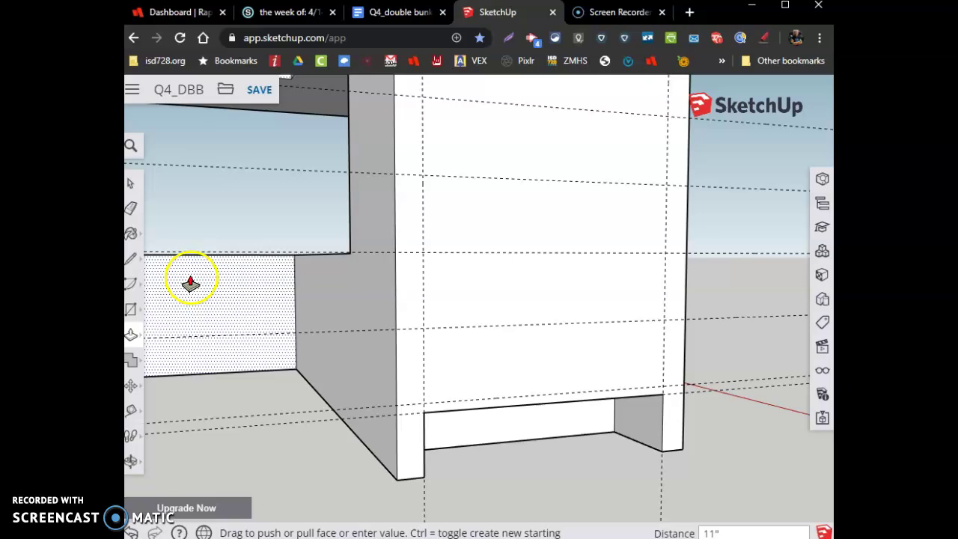
pyautogui.click(131, 410)
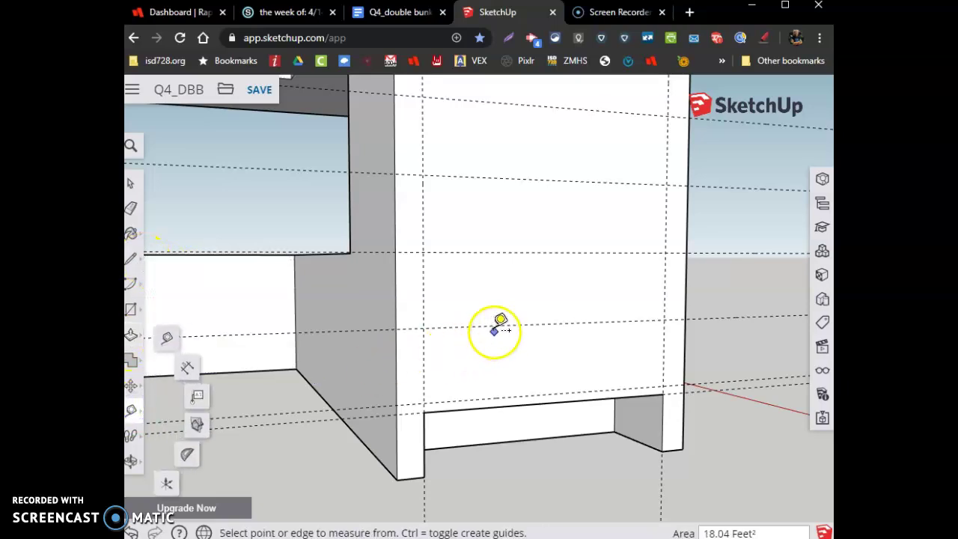
pyautogui.click(496, 327)
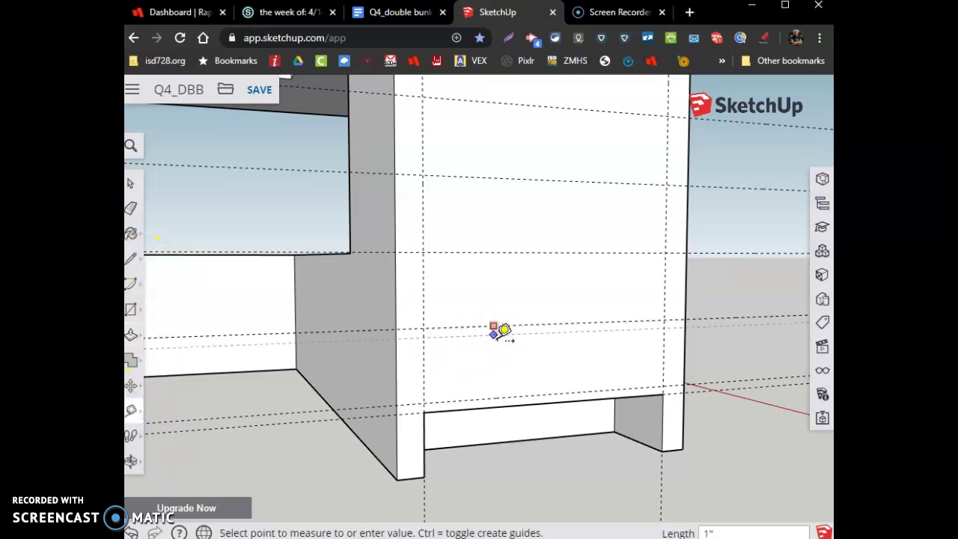
# Draw a 2'6" x 7" step rectangle and push it 11 inches into the unit.
pyautogui.click(130, 309)
pyautogui.click(423, 337)
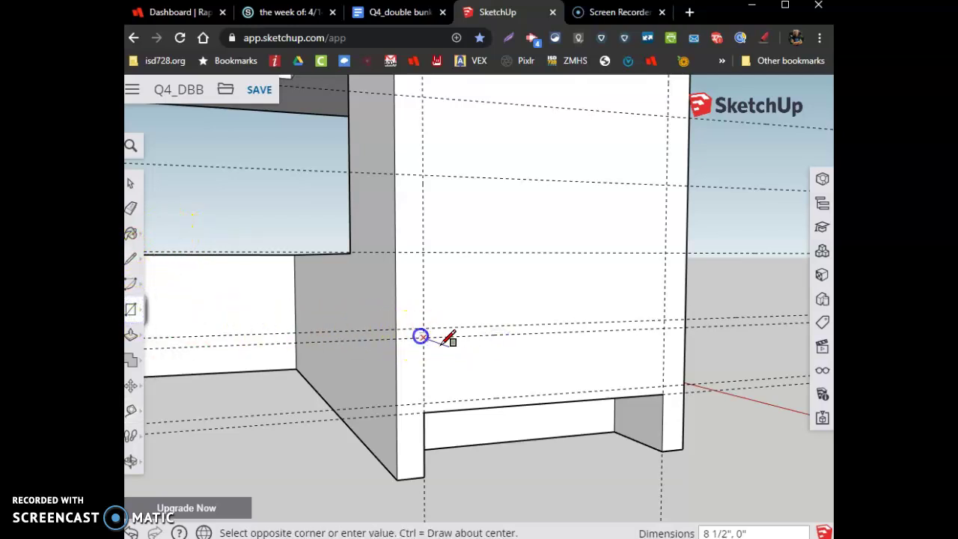
pyautogui.click(663, 387)
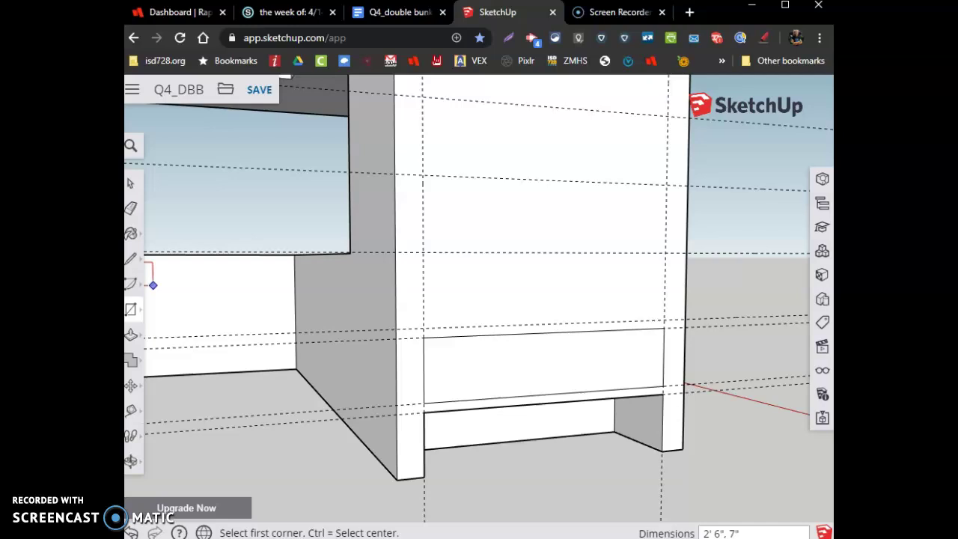
pyautogui.click(130, 339)
pyautogui.click(561, 366)
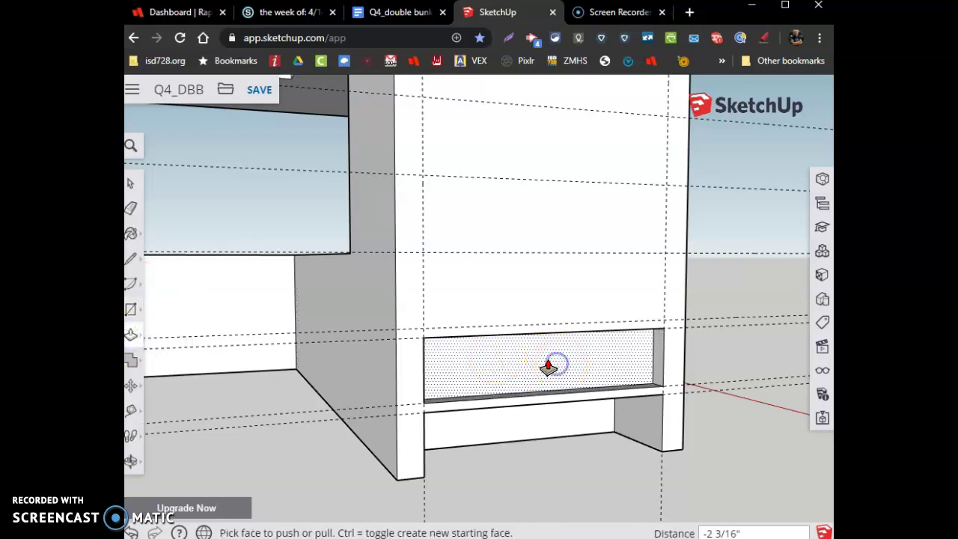
pyautogui.click(548, 368)
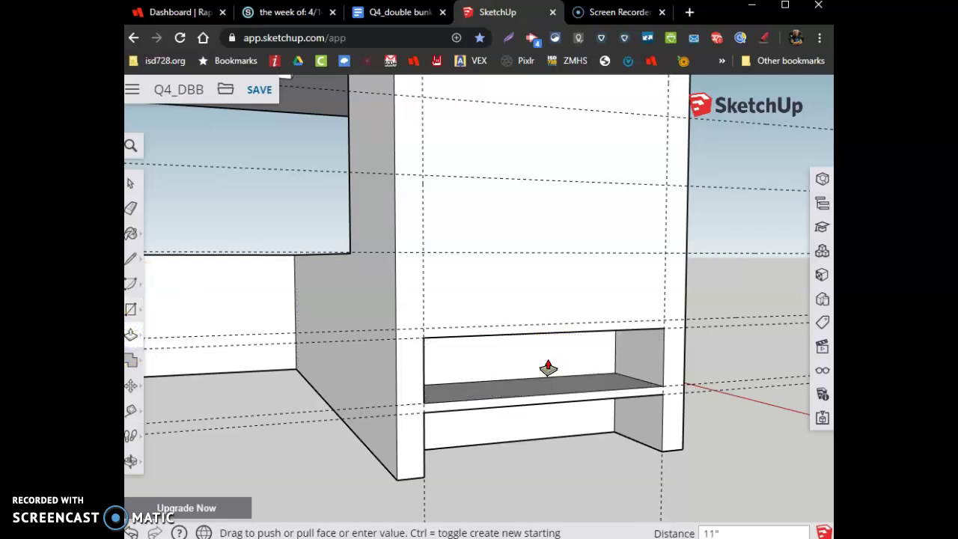
pyautogui.moveTo(546, 314); pyautogui.dragTo(175, 490)
pyautogui.moveTo(174, 490); pyautogui.dragTo(514, 436, button='middle')
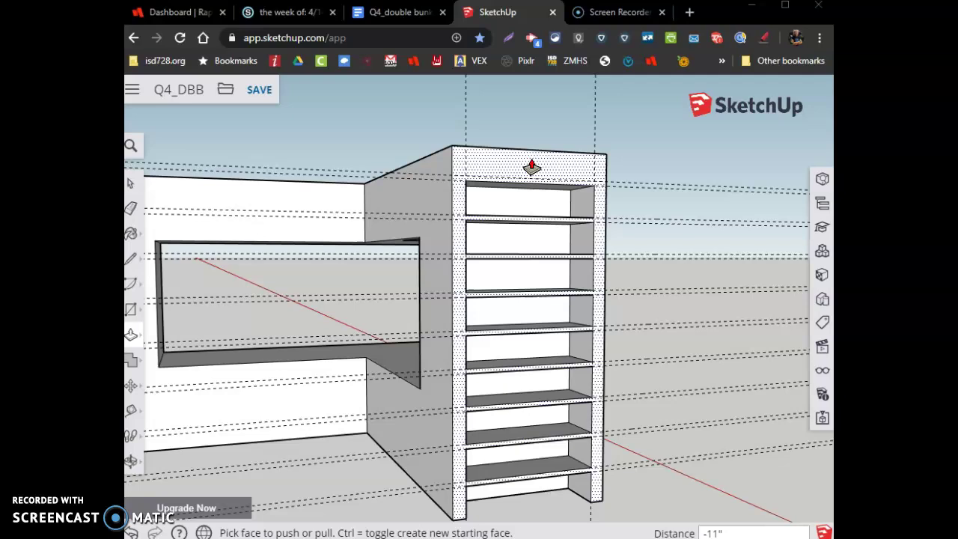
pyautogui.moveTo(531, 166); pyautogui.dragTo(525, 218)
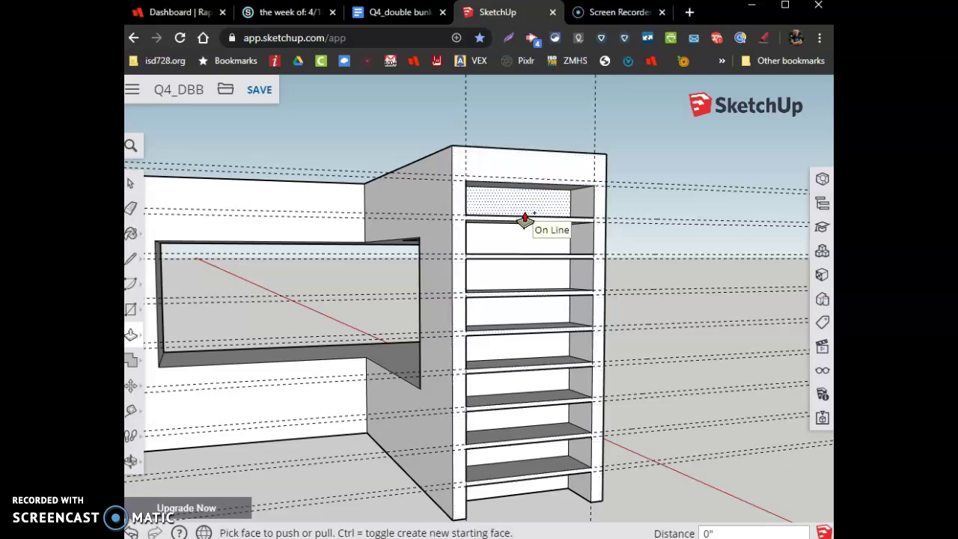
pyautogui.moveTo(517, 192); pyautogui.dragTo(536, 254, button='middle')
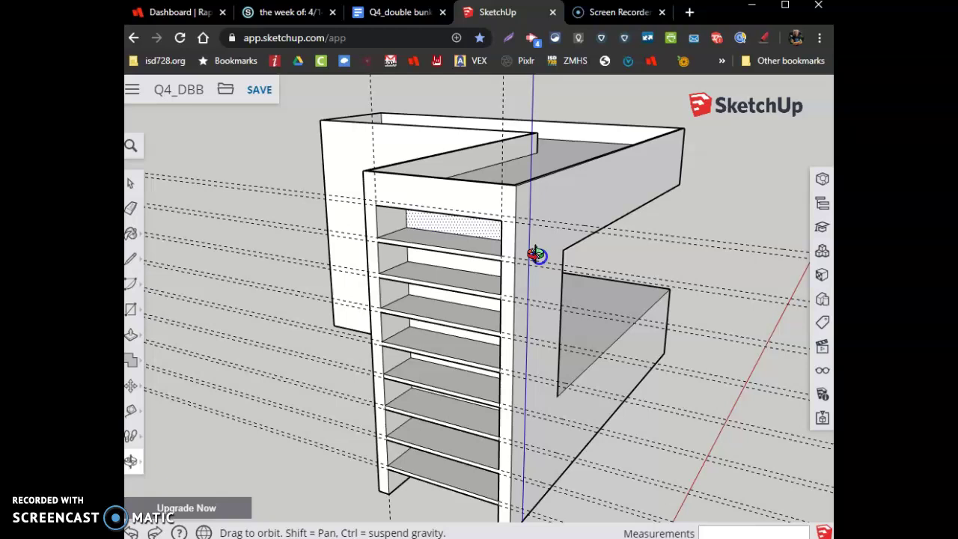
# Erase most of the dashed guide lines from the model.
pyautogui.press('e')
pyautogui.click(234, 182)
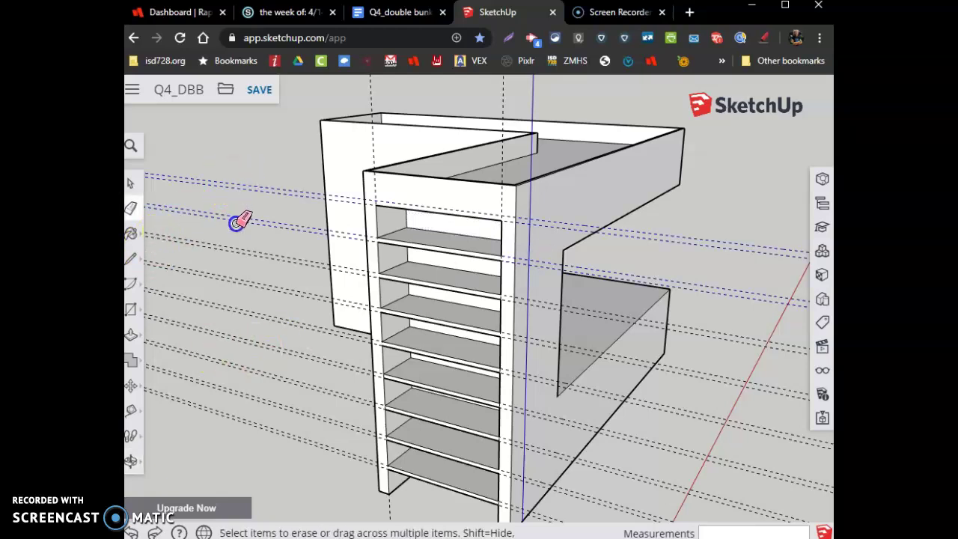
pyautogui.moveTo(272, 436); pyautogui.dragTo(349, 494)
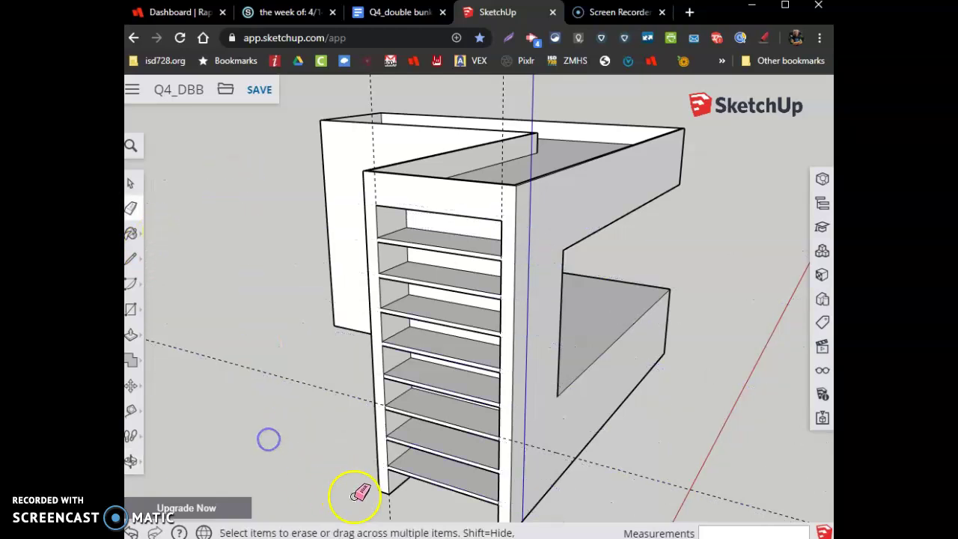
pyautogui.moveTo(605, 469); pyautogui.dragTo(633, 421, button='middle')
# Erase the dotted guide across the top, undoing the unintended top-surface change.
pyautogui.click(545, 184)
pyautogui.click(540, 208)
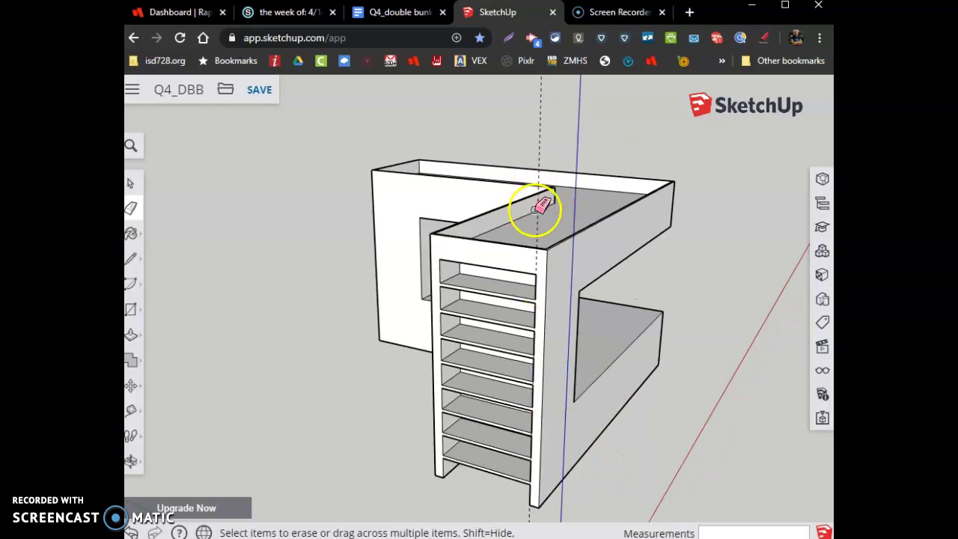
pyautogui.hotkey('ctrl', 'z')
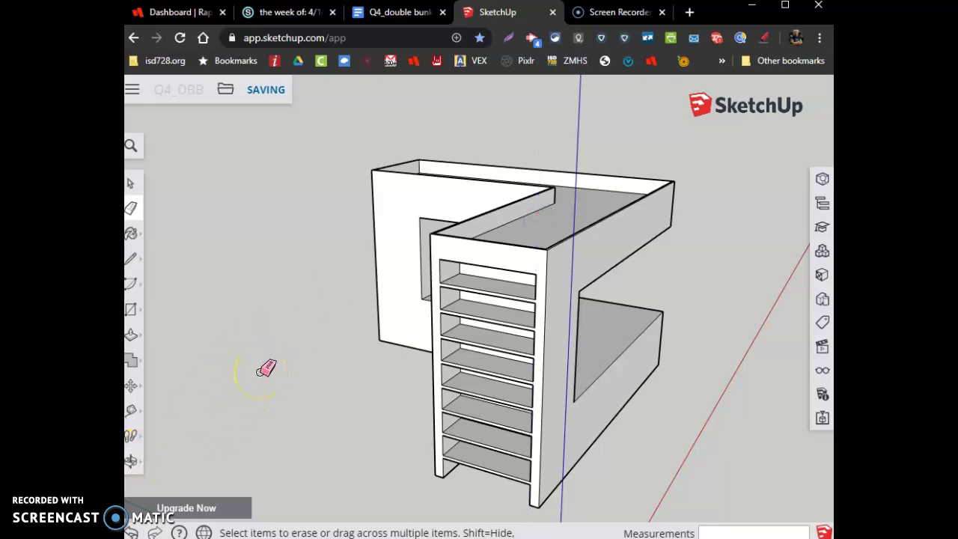
pyautogui.click(131, 532)
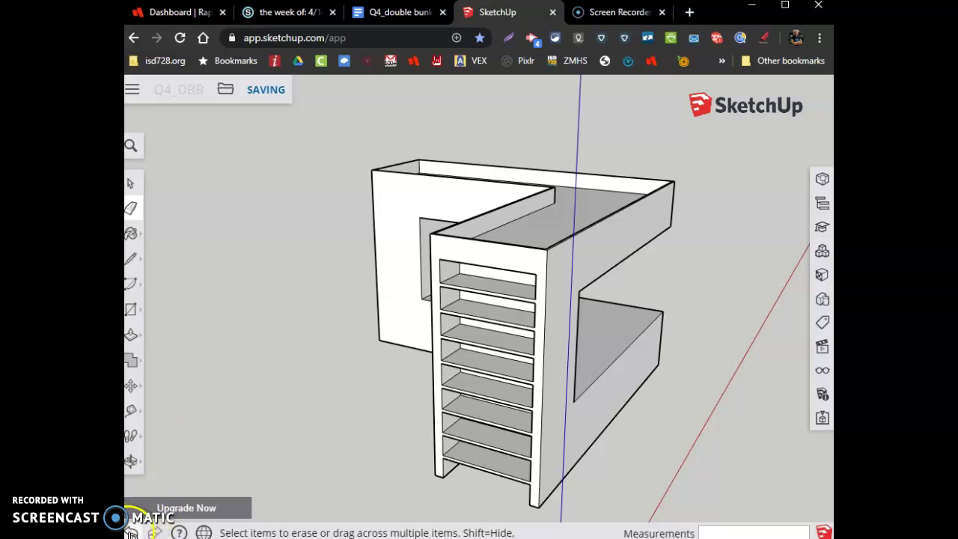
pyautogui.click(218, 426)
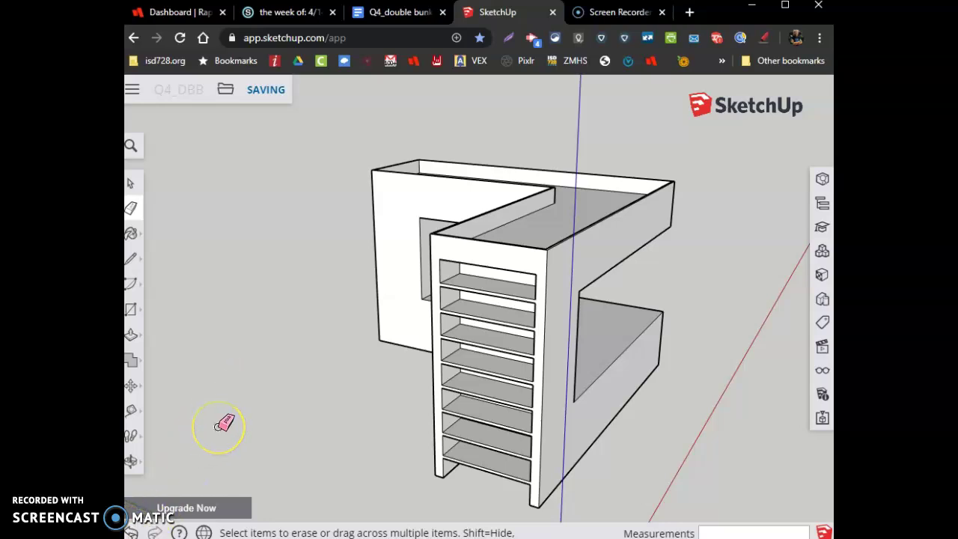
pyautogui.click(275, 298)
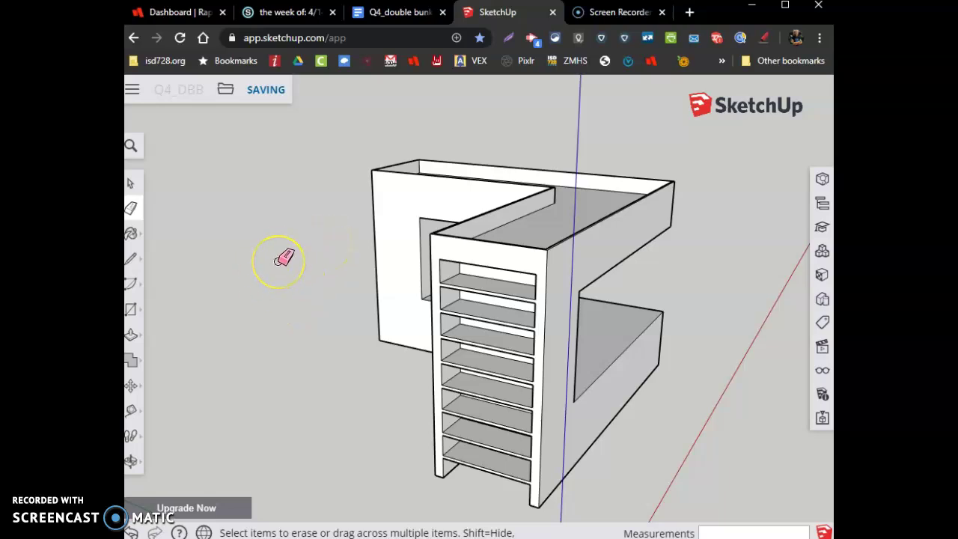
# Orbit to a three-quarter view of the ladder side and zoom in on the cubbies.
pyautogui.press('o')
pyautogui.moveTo(406, 266); pyautogui.dragTo(199, 252)
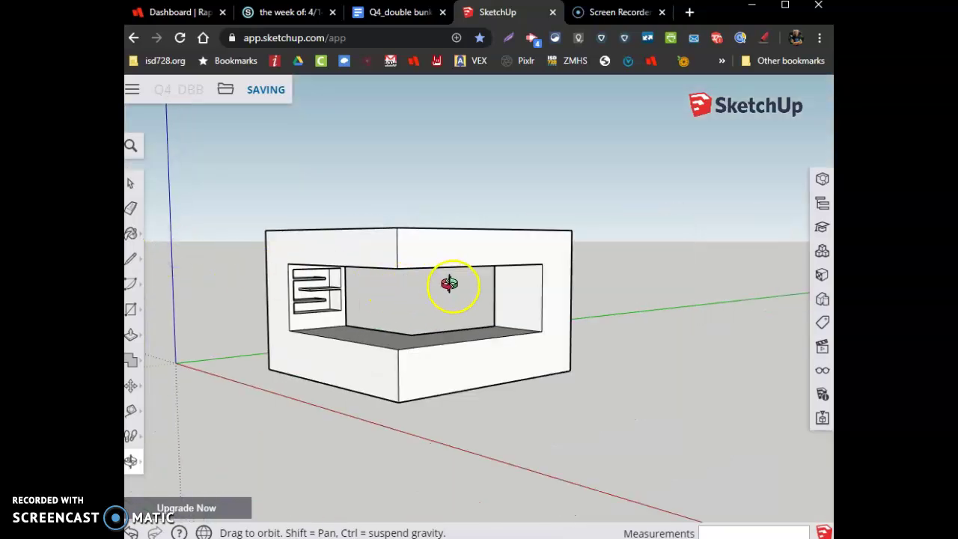
pyautogui.moveTo(452, 285); pyautogui.dragTo(547, 302)
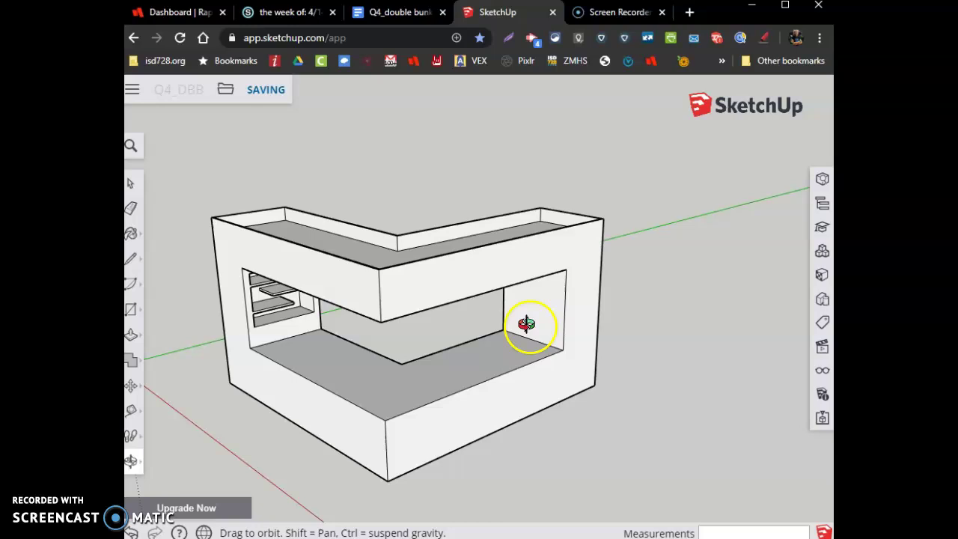
pyautogui.press('l')
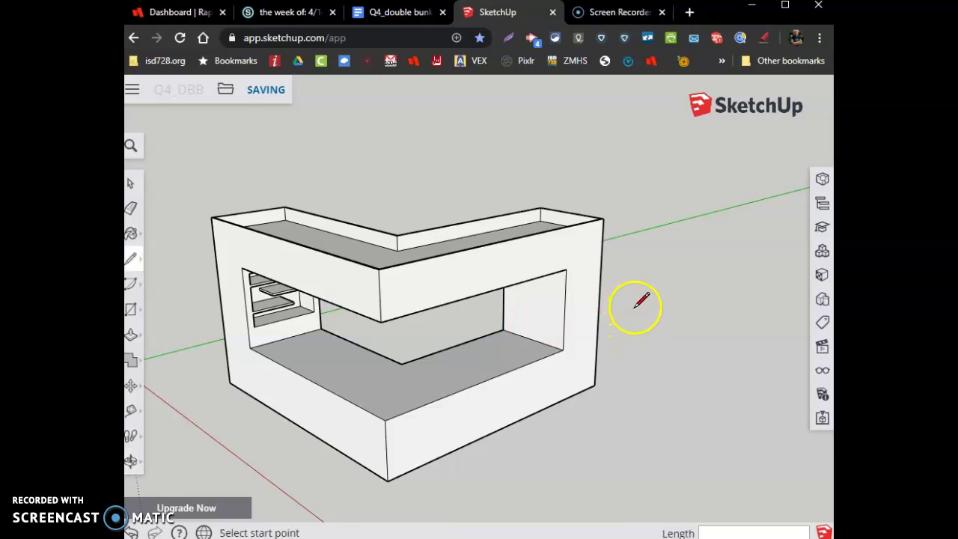
pyautogui.press('e')
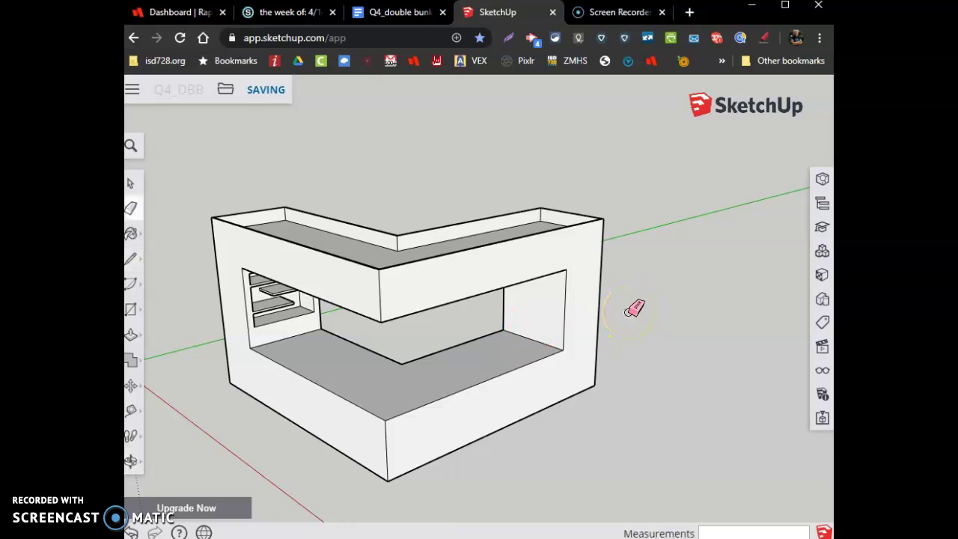
pyautogui.press('o')
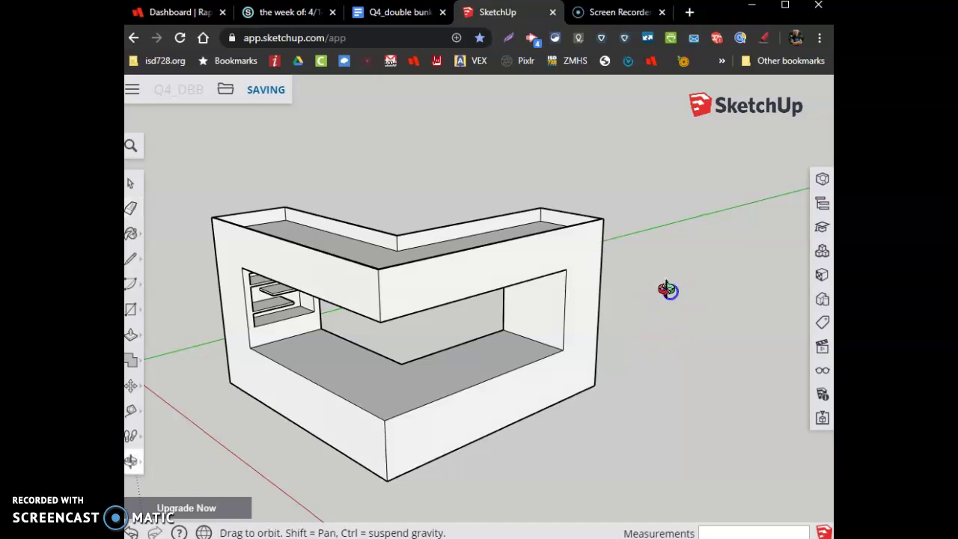
pyautogui.moveTo(667, 284); pyautogui.dragTo(452, 329)
pyautogui.moveTo(277, 299)
pyautogui.mouseDown()
pyautogui.moveTo(574, 283)
pyautogui.moveTo(382, 306)
pyautogui.moveTo(419, 289)
pyautogui.moveTo(338, 280)
pyautogui.moveTo(466, 274)
pyautogui.moveTo(533, 360)
pyautogui.mouseUp()
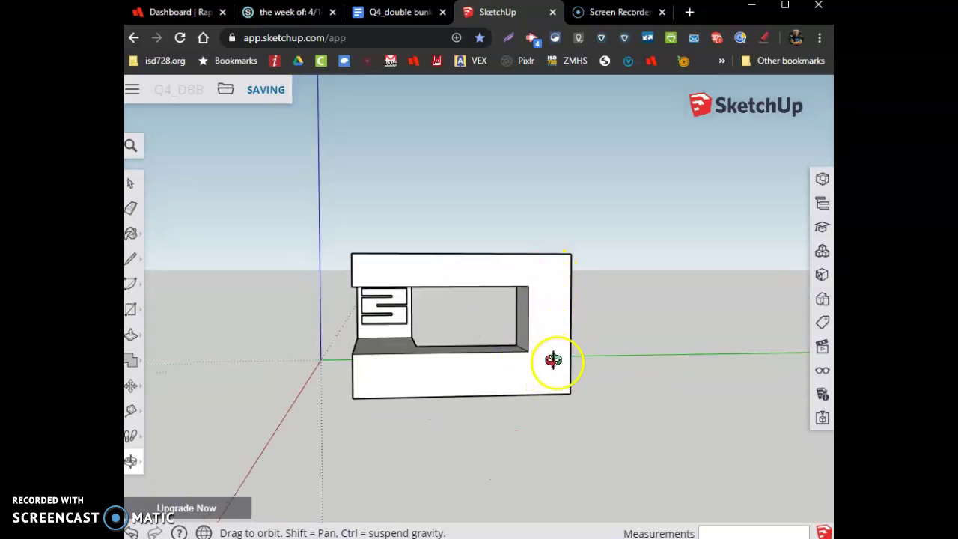
pyautogui.moveTo(407, 332); pyautogui.dragTo(405, 361)
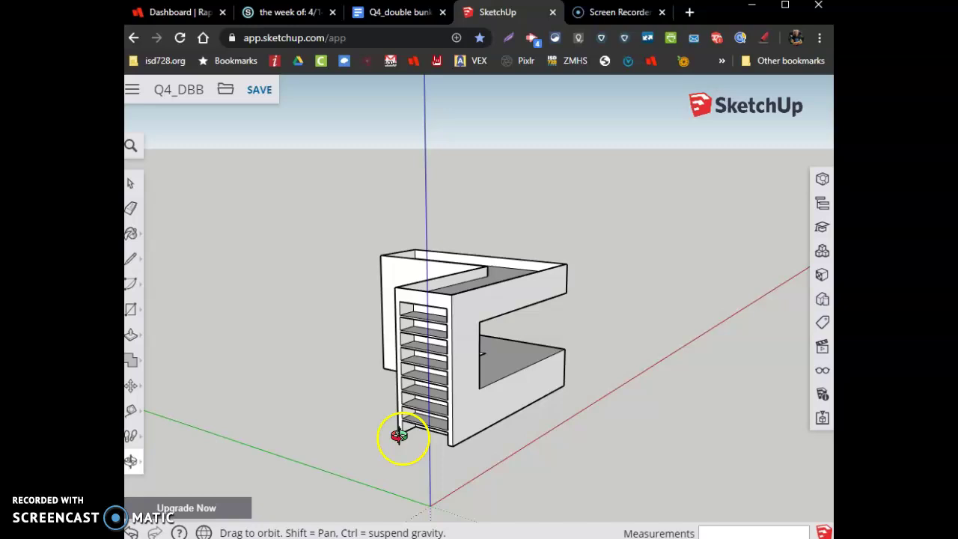
pyautogui.scroll(3, 419, 408)
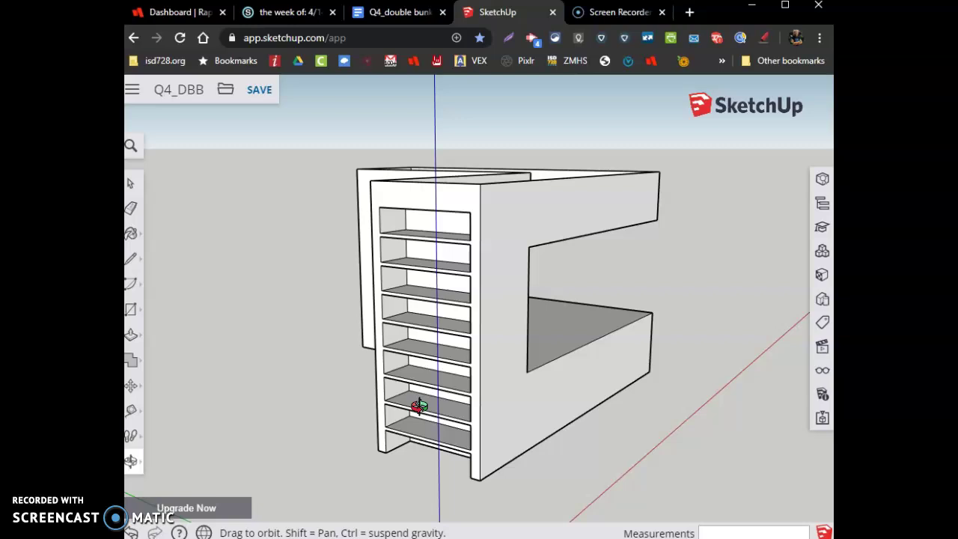
# Draw short vertical lines at each shelf corner along the side panel's front edge.
pyautogui.click(131, 258)
pyautogui.click(379, 207)
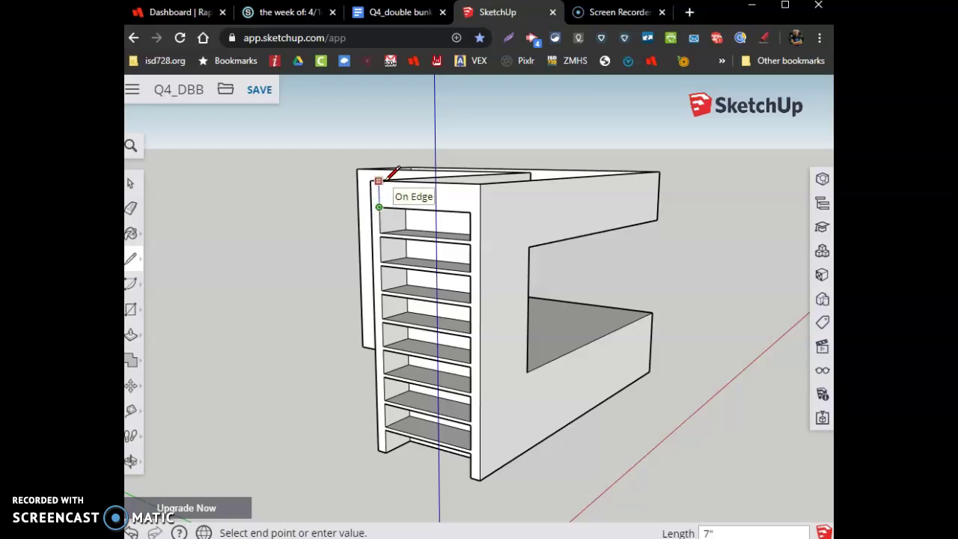
pyautogui.click(379, 182)
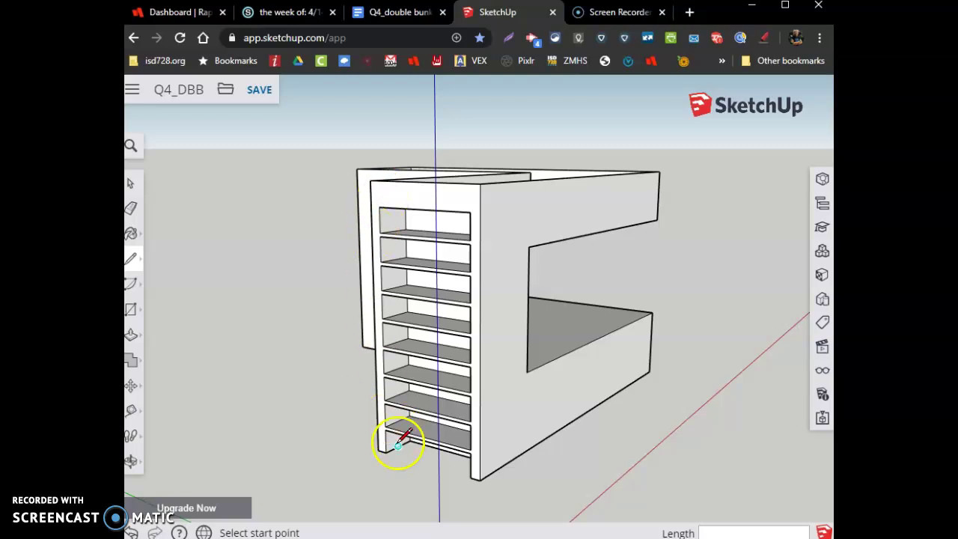
pyautogui.scroll(5, 387, 431)
pyautogui.click(385, 424)
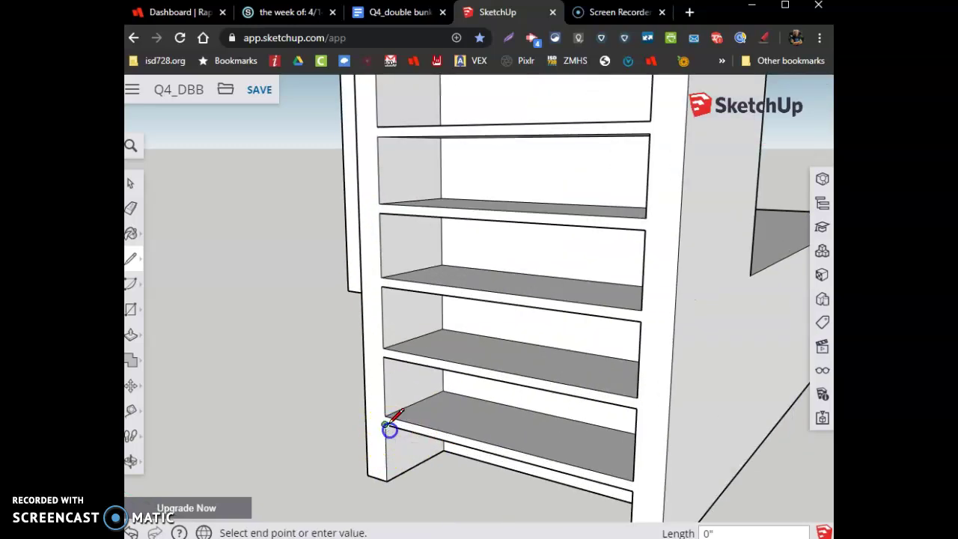
pyautogui.click(384, 416)
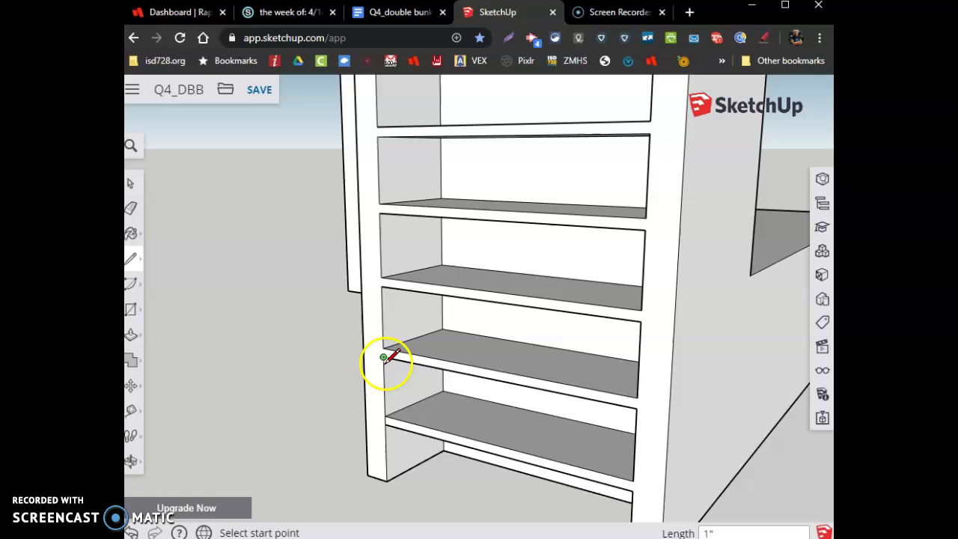
pyautogui.click(384, 360)
pyautogui.click(384, 348)
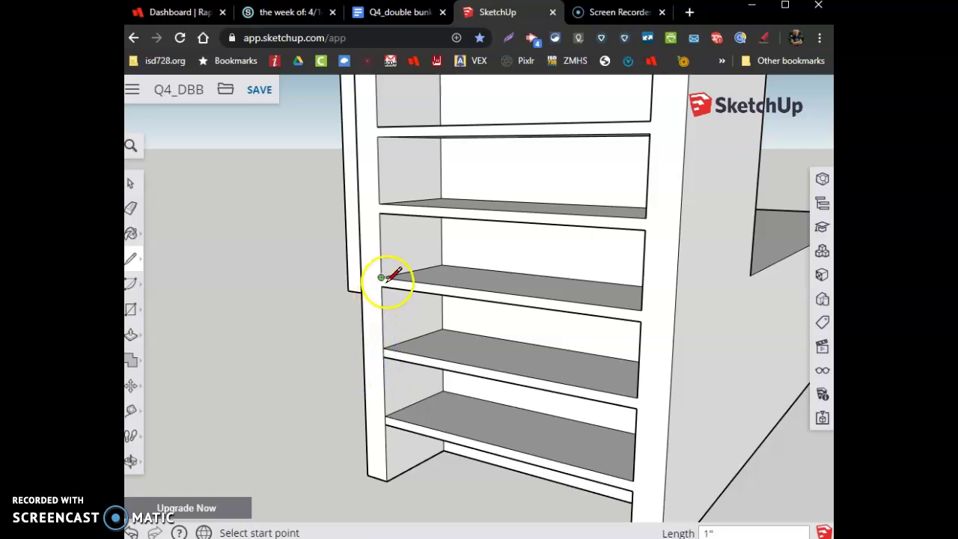
pyautogui.click(387, 280)
pyautogui.click(387, 276)
pyautogui.click(385, 213)
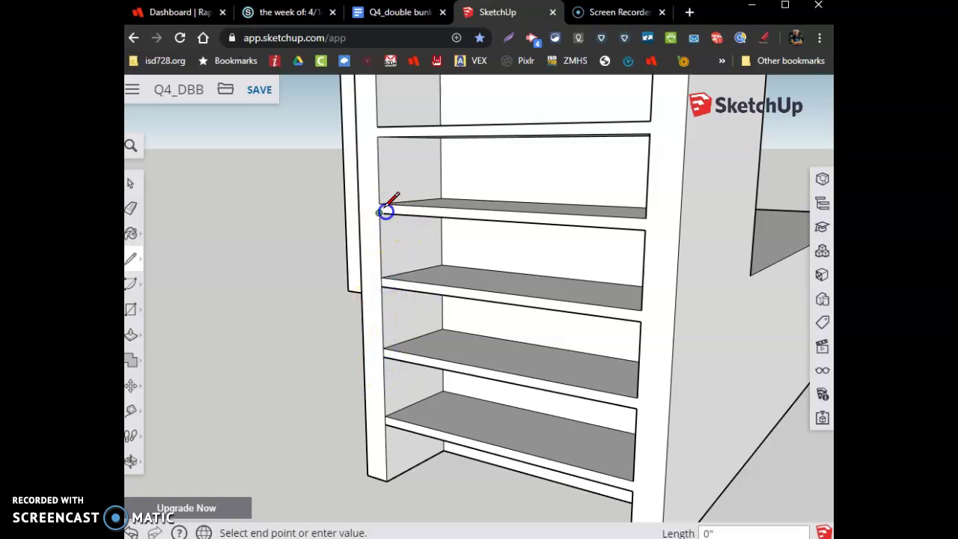
pyautogui.click(386, 203)
# Continue the corner lines up the inner shelf corners to the panel's top edge.
pyautogui.moveTo(367, 343); pyautogui.dragTo(375, 341, button='middle')
pyautogui.scroll(4, 380, 207)
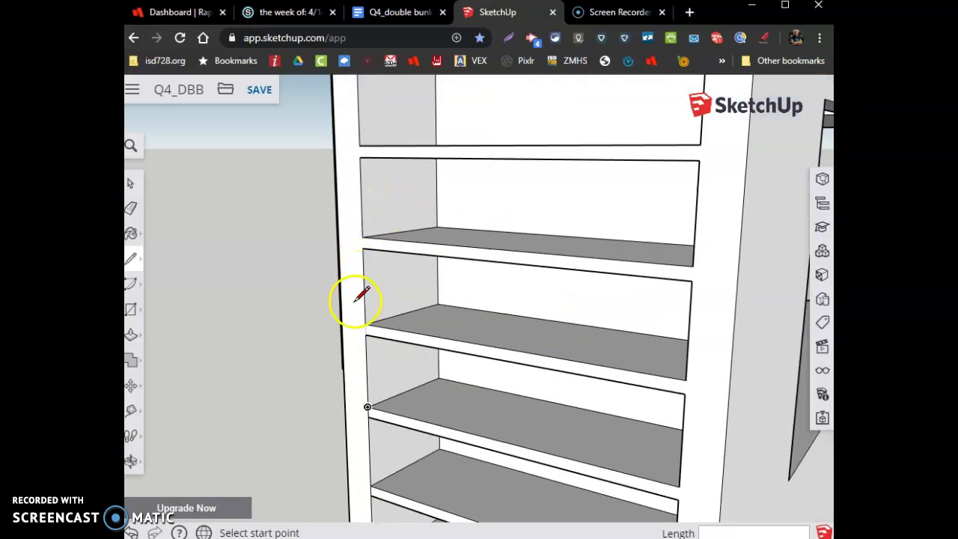
pyautogui.click(367, 328)
pyautogui.click(368, 238)
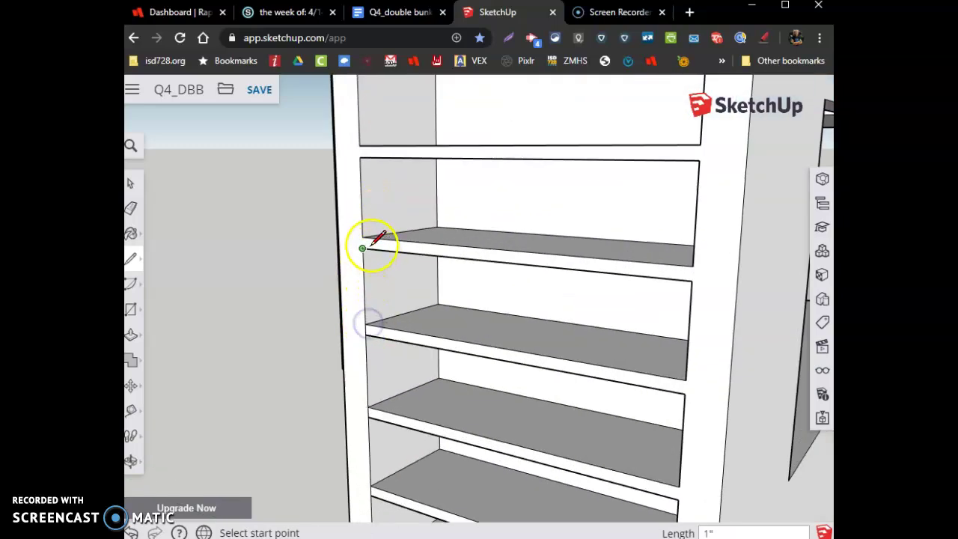
pyautogui.click(368, 225)
pyautogui.click(362, 158)
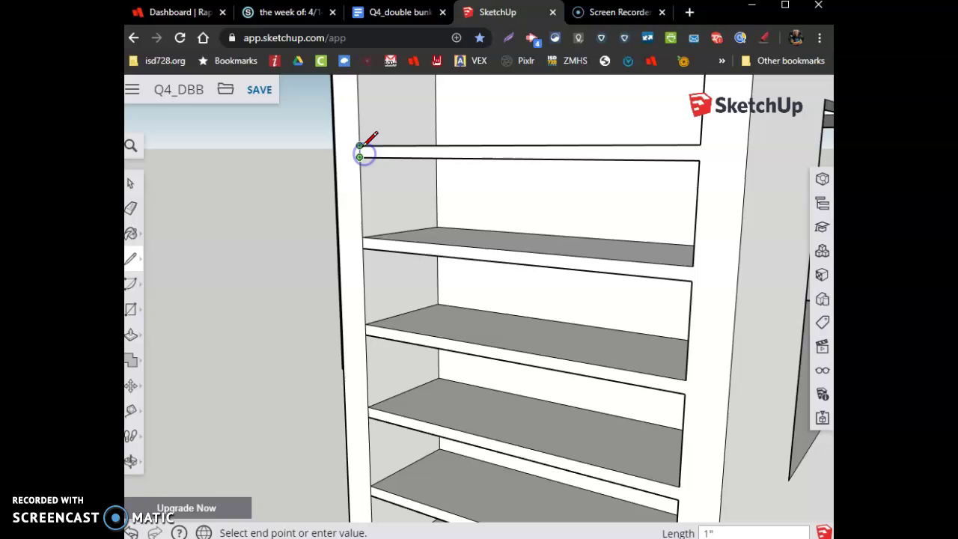
pyautogui.click(363, 147)
pyautogui.scroll(-5, 358, 318)
pyautogui.scroll(2, 364, 203)
pyautogui.scroll(4, 332, 267)
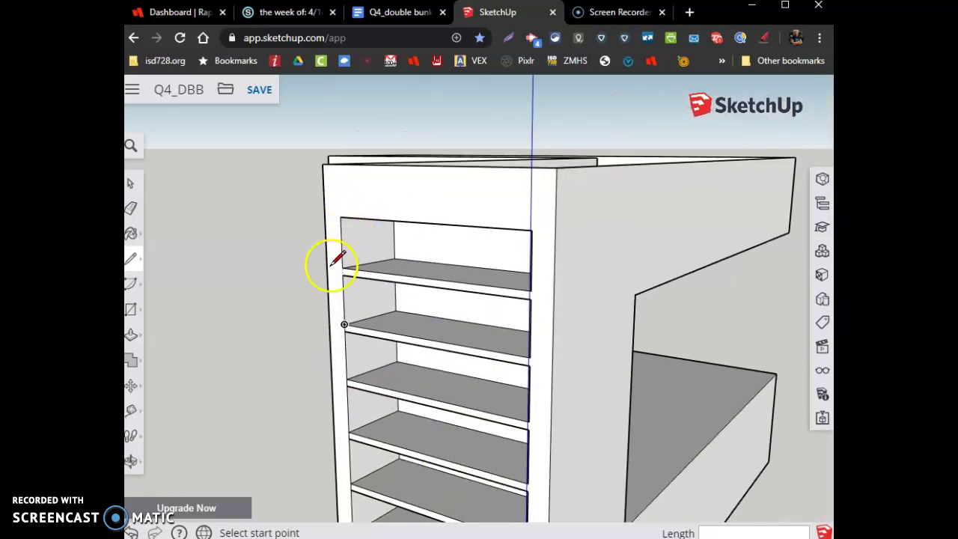
pyautogui.click(349, 280)
pyautogui.click(353, 267)
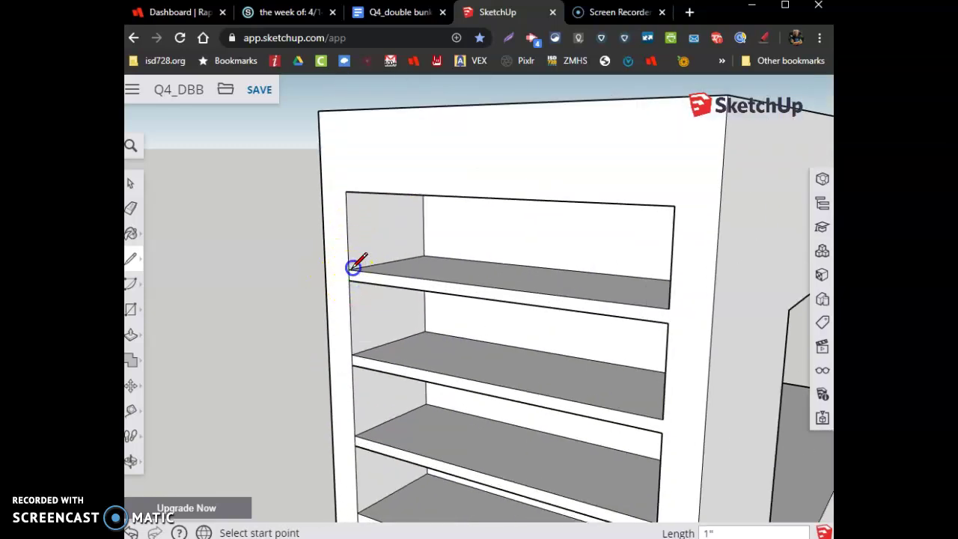
pyautogui.click(346, 192)
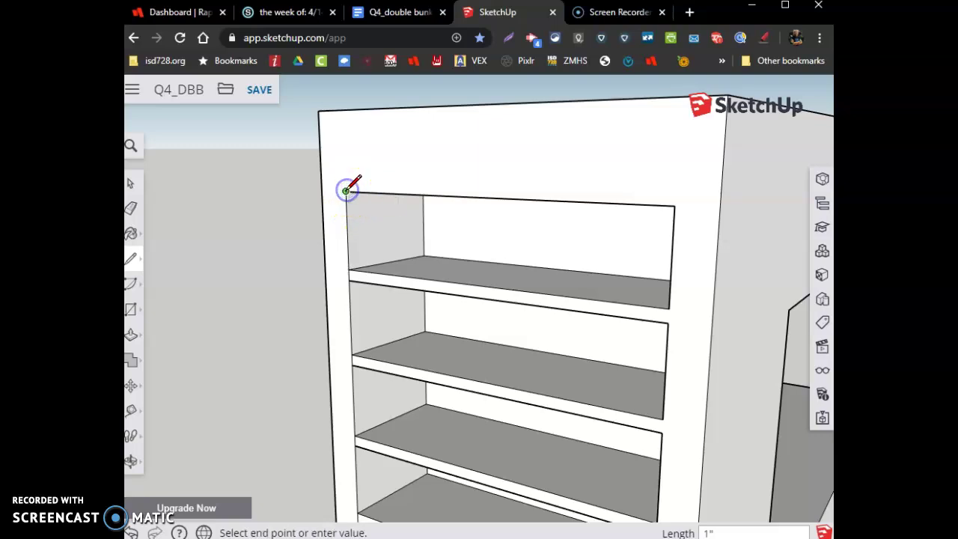
pyautogui.click(344, 112)
# Pull the side panel's front face out 5 1/4 inches.
pyautogui.press('space')
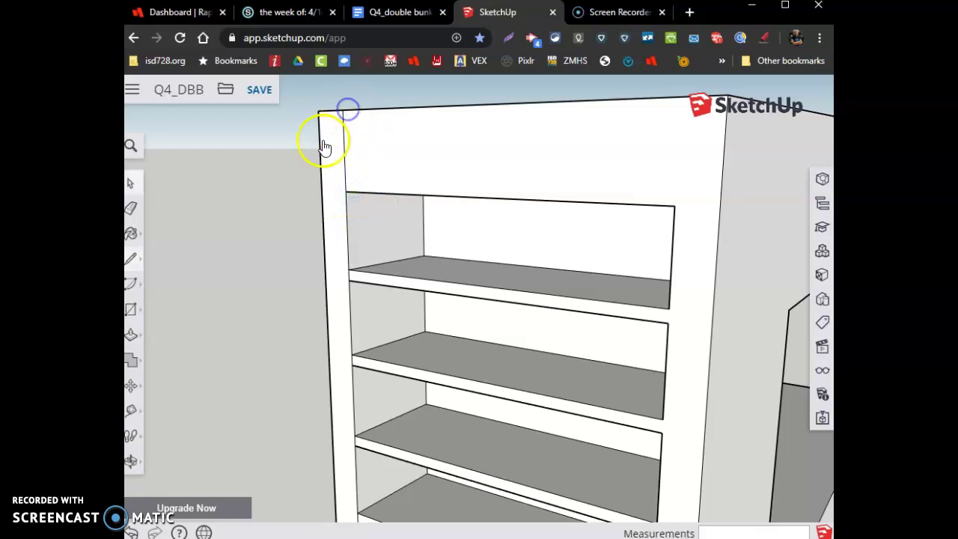
pyautogui.click(135, 341)
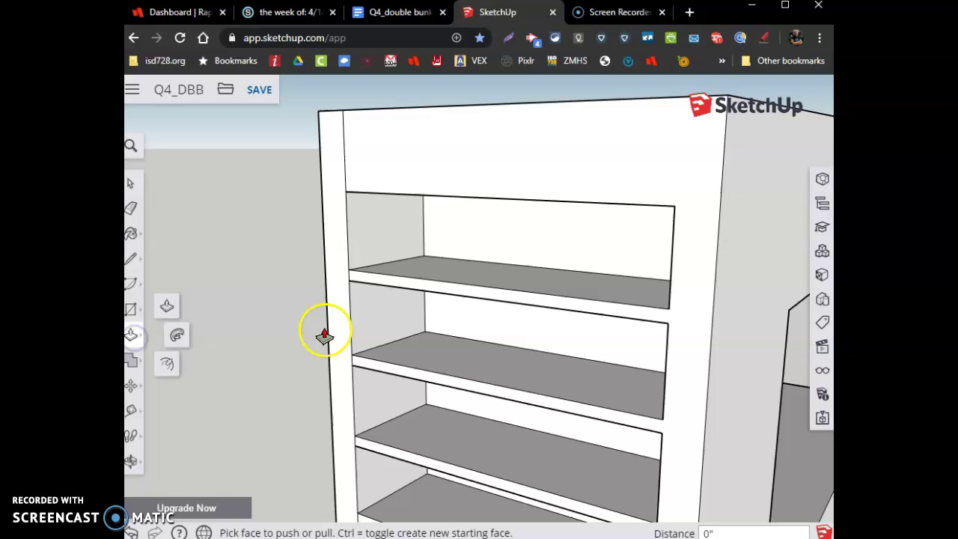
pyautogui.click(338, 303)
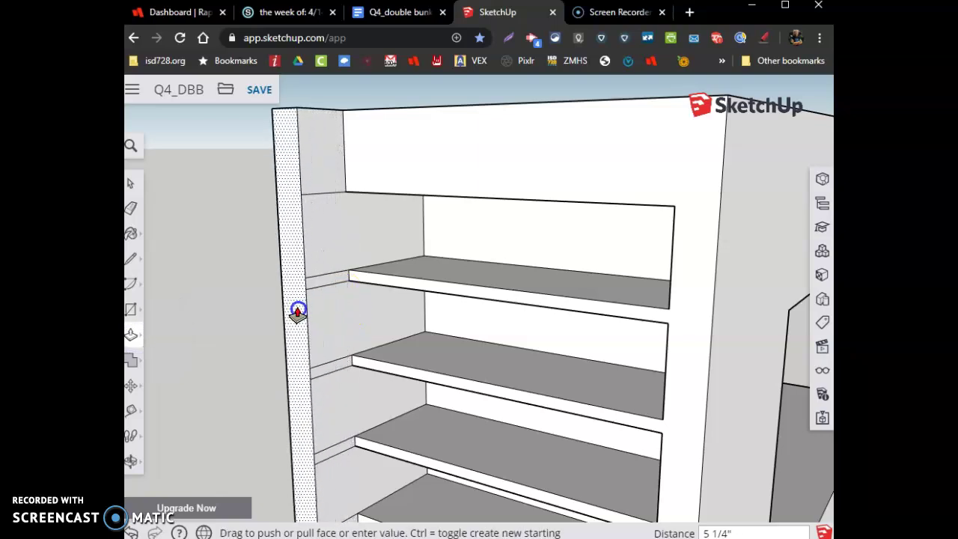
pyautogui.click(299, 311)
# Erase the stray edges beside the upper, lower and lowest shelves on the widened side wall.
pyautogui.press('e')
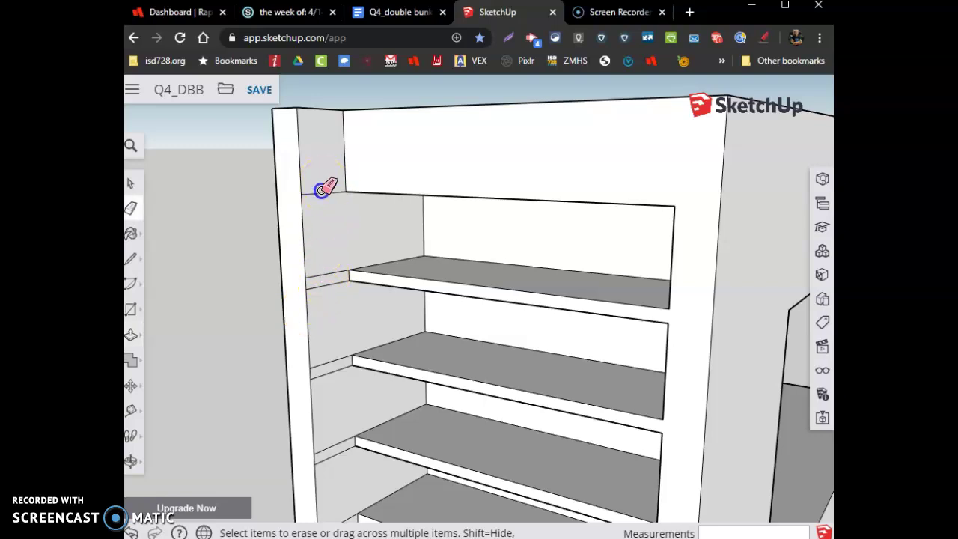
pyautogui.moveTo(313, 236); pyautogui.dragTo(324, 289)
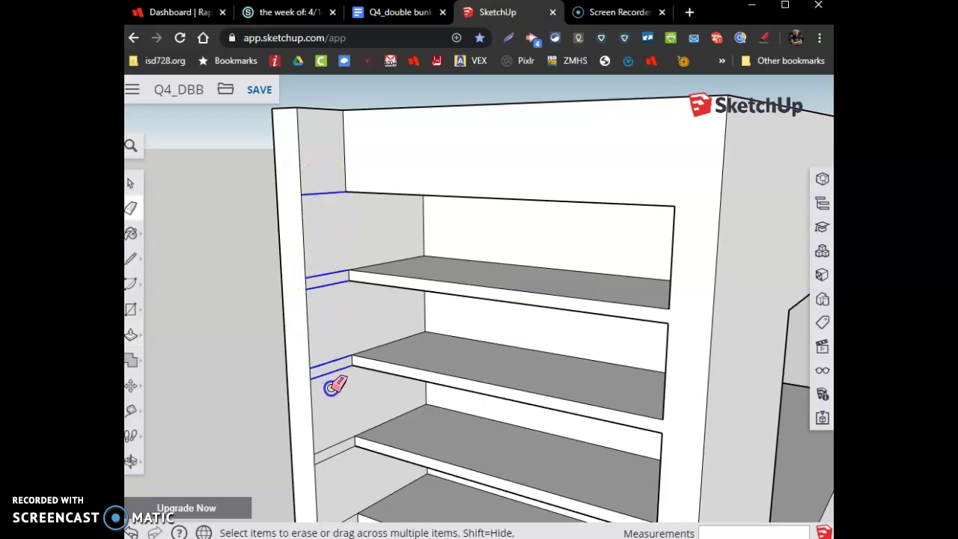
pyautogui.moveTo(340, 444); pyautogui.dragTo(336, 462)
pyautogui.scroll(-6, 336, 461)
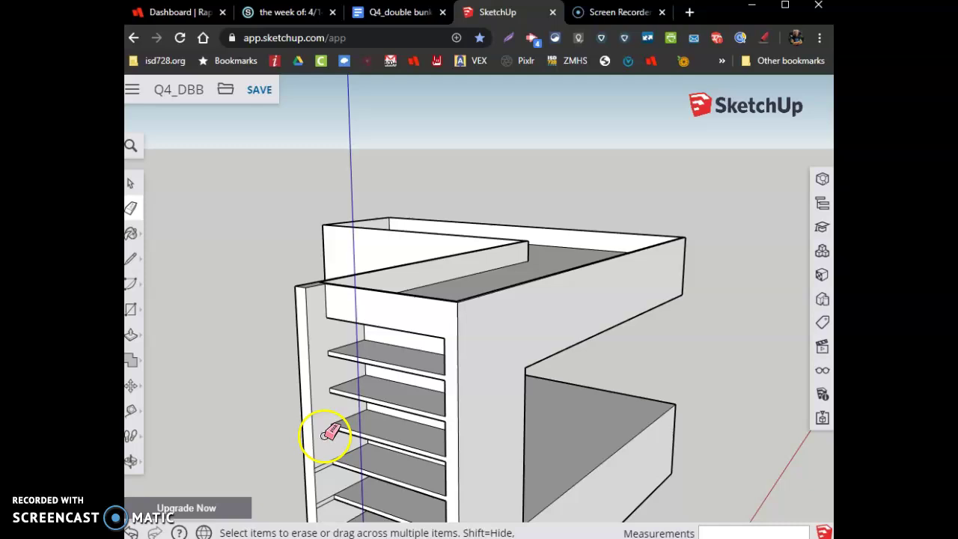
pyautogui.scroll(5, 336, 489)
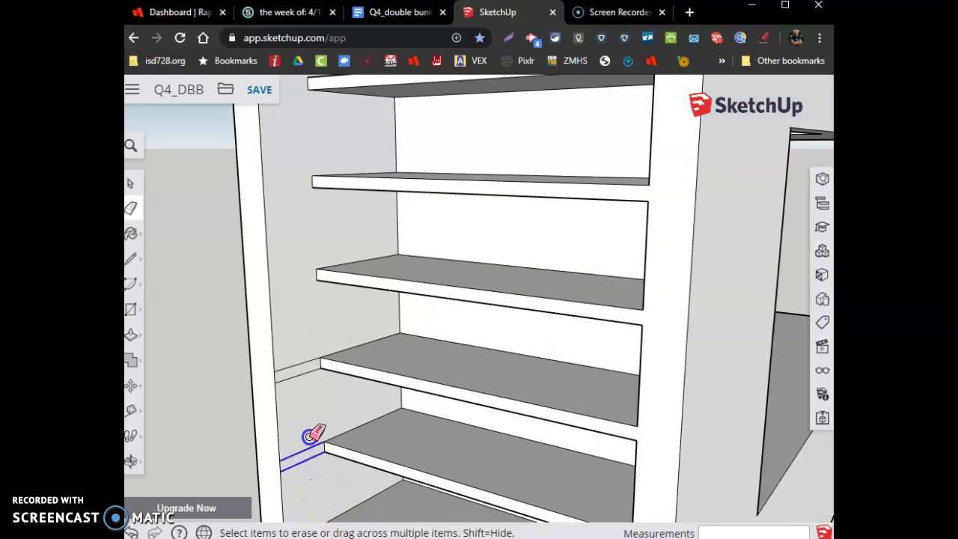
pyautogui.moveTo(299, 379); pyautogui.dragTo(299, 342)
pyautogui.scroll(-4, 299, 337)
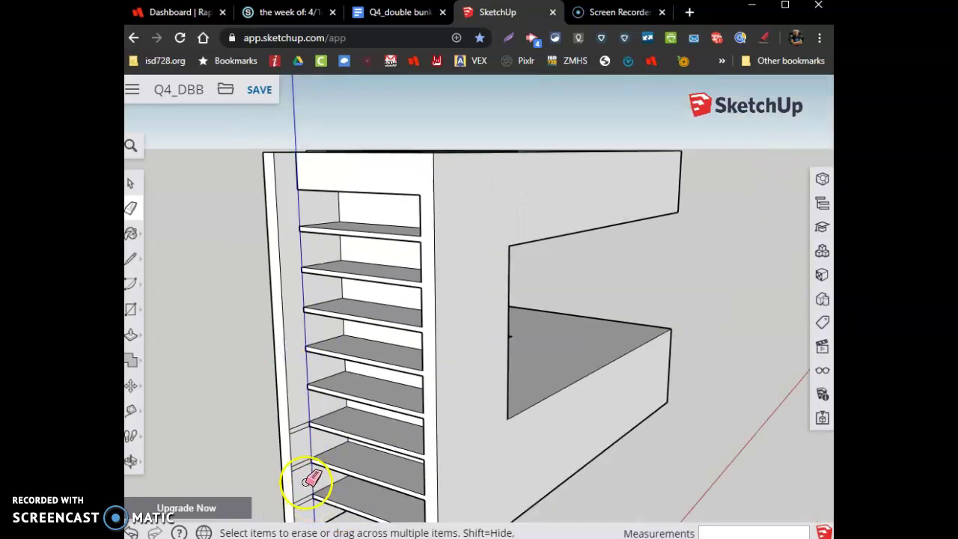
pyautogui.scroll(-3, 277, 446)
pyautogui.scroll(5, 278, 446)
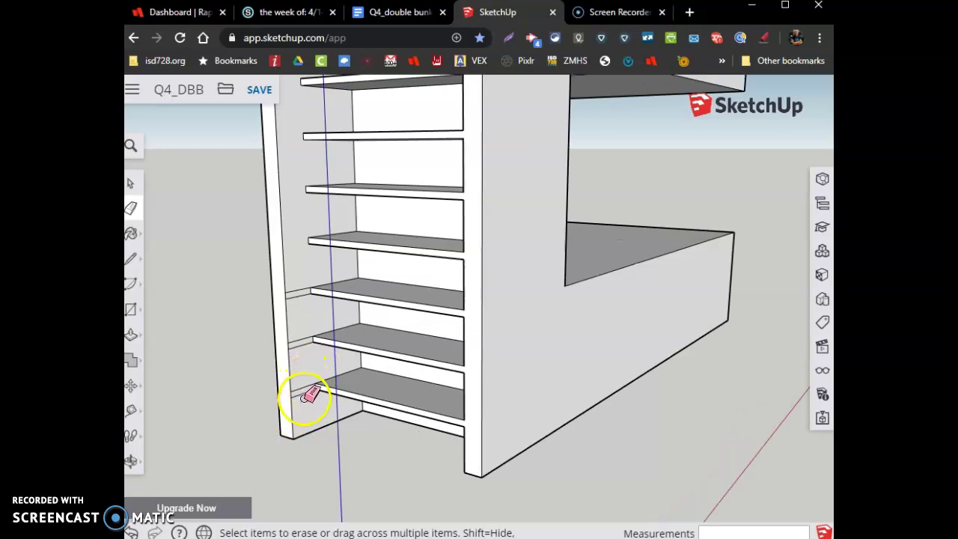
pyautogui.moveTo(304, 296); pyautogui.dragTo(300, 278)
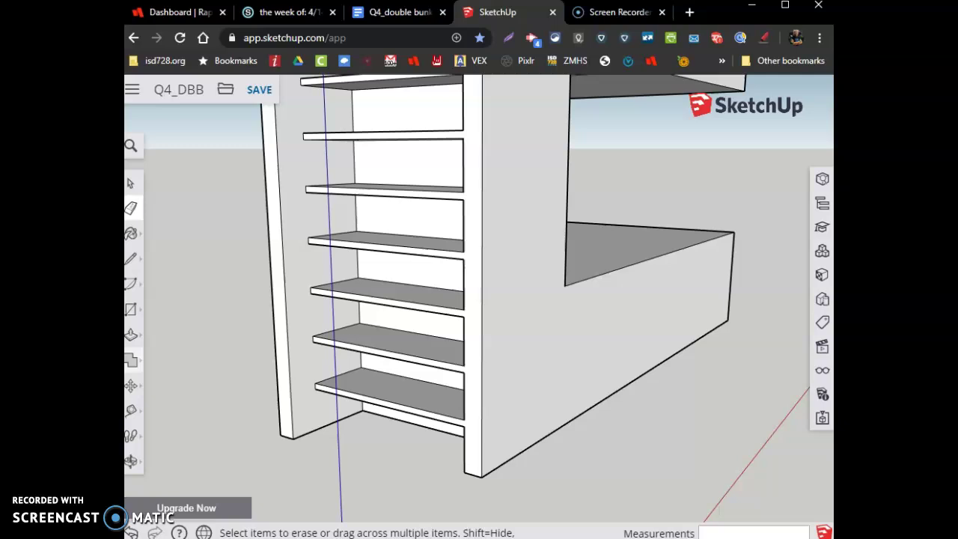
# Draw a 6' 4" by 2 7/8" rectangle spanning the full height of the side panel's front face.
pyautogui.click(132, 309)
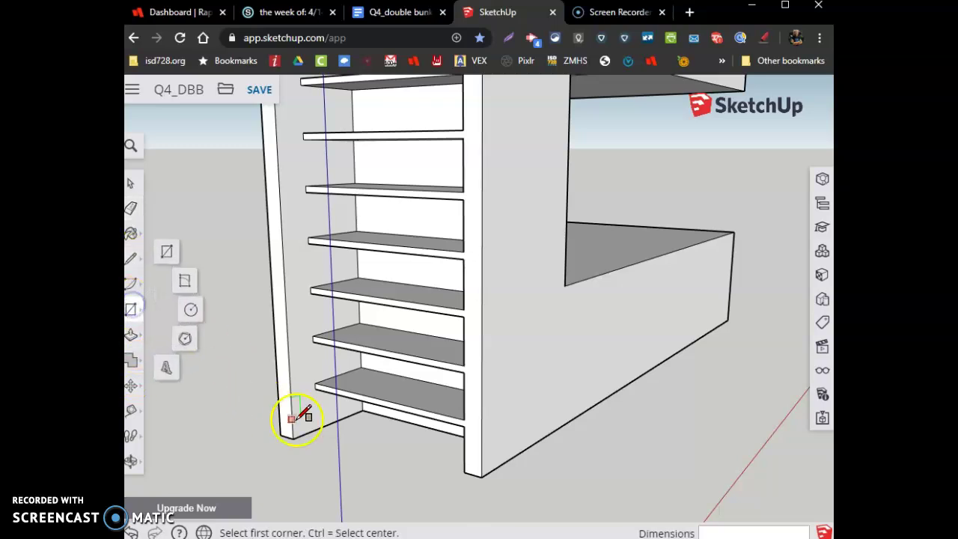
pyautogui.click(304, 419)
pyautogui.scroll(-4, 304, 333)
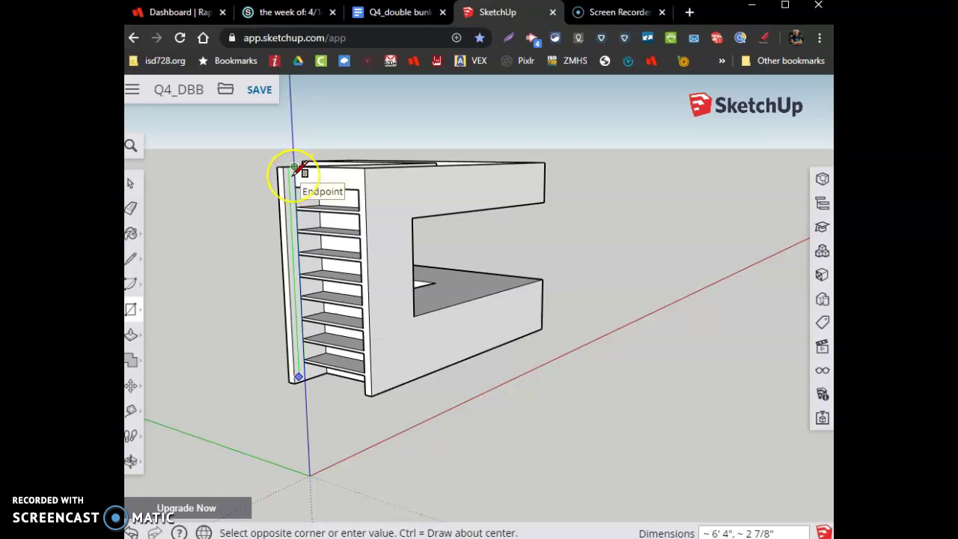
pyautogui.scroll(5, 301, 168)
pyautogui.click(299, 178)
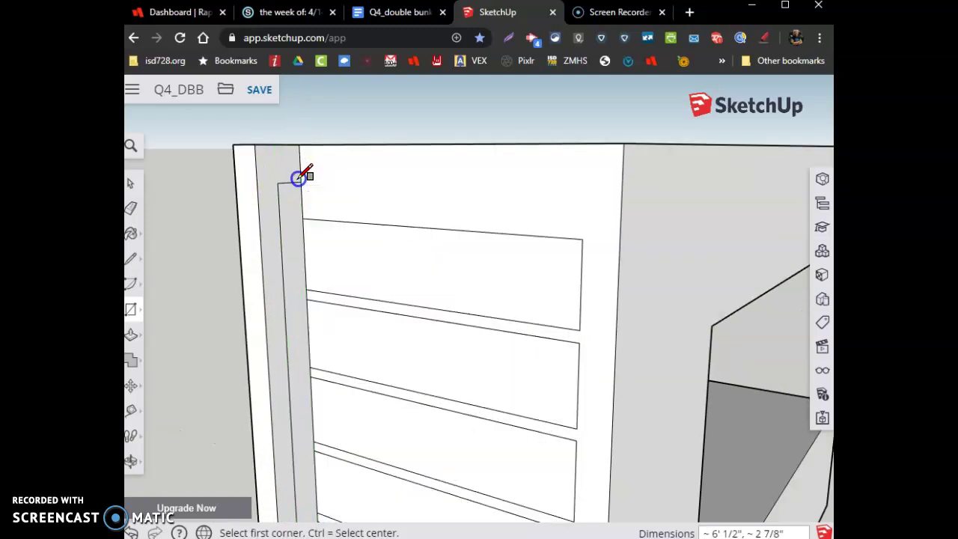
# Delete the first three faces closing off the shelf openings, starting with the top shelf.
pyautogui.click(130, 184)
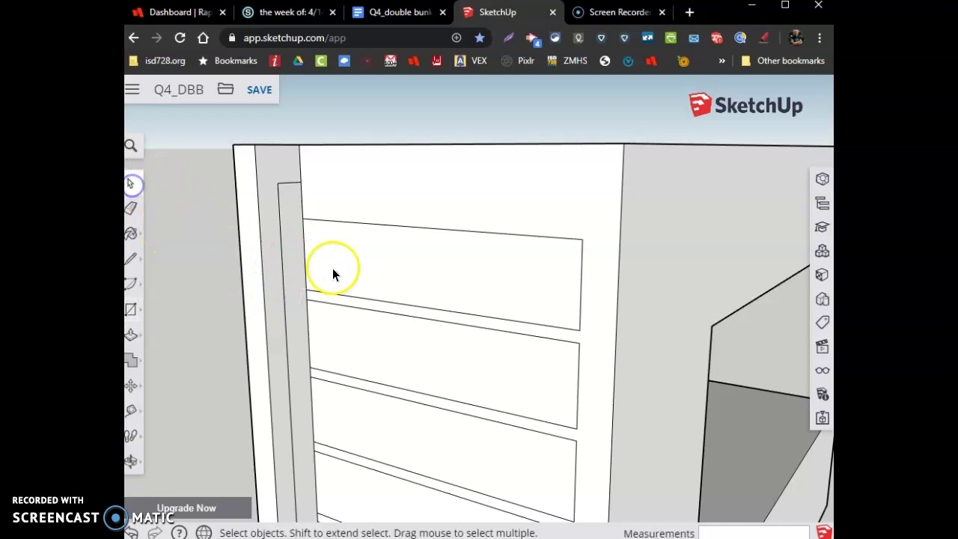
pyautogui.click(366, 264)
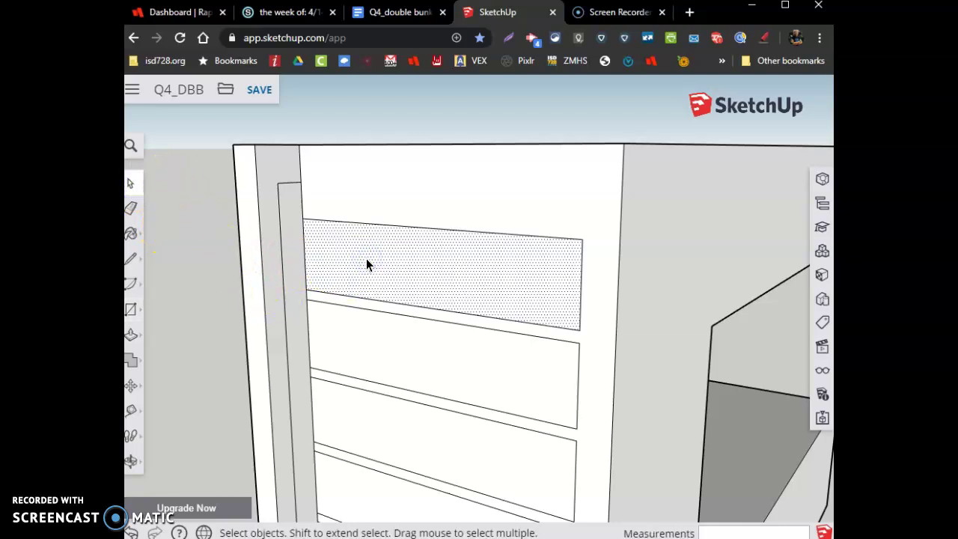
pyautogui.press('Delete')
pyautogui.click(388, 379)
pyautogui.press('Delete')
pyautogui.click(364, 427)
pyautogui.press('Delete')
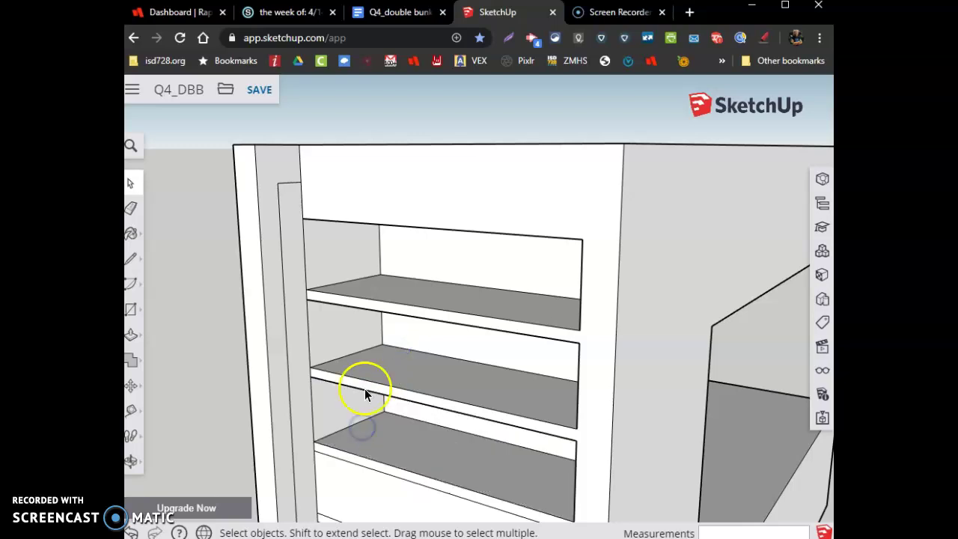
# Delete the remaining five shelf-covering faces, working from the bottom shelf upward.
pyautogui.moveTo(364, 388); pyautogui.dragTo(354, 402, button='middle')
pyautogui.scroll(-5, 348, 397)
pyautogui.scroll(10, 338, 457)
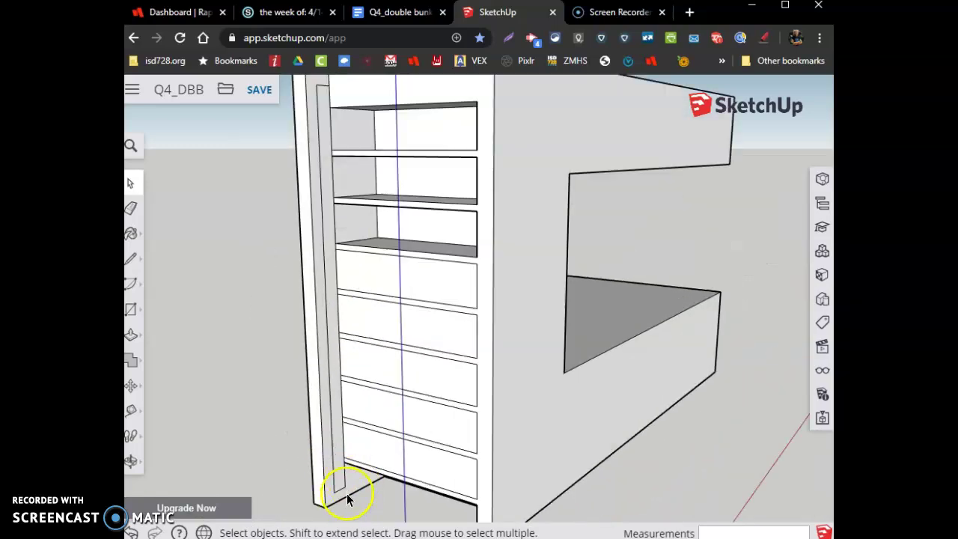
pyautogui.click(374, 450)
pyautogui.press('Delete')
pyautogui.click(379, 401)
pyautogui.press('Delete')
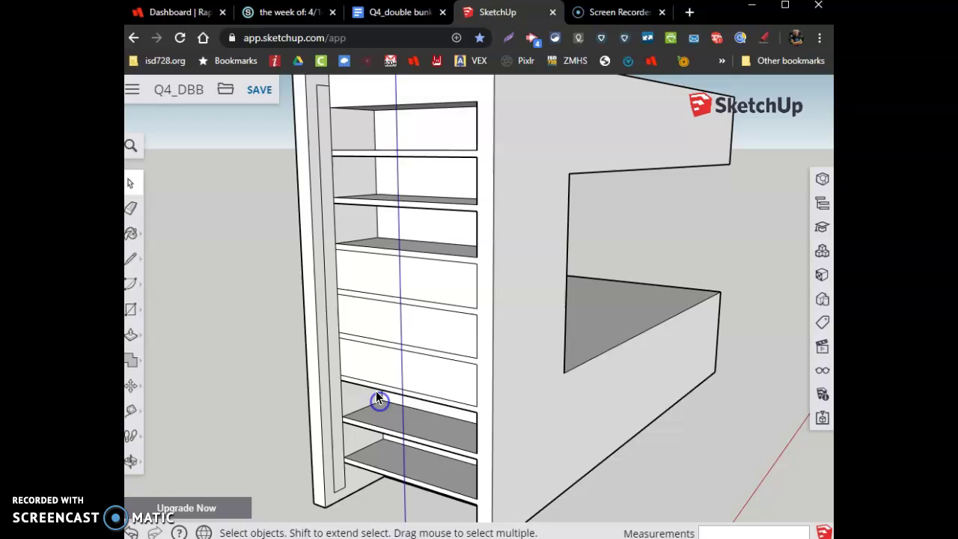
pyautogui.click(380, 372)
pyautogui.press('Delete')
pyautogui.click(366, 309)
pyautogui.press('Delete')
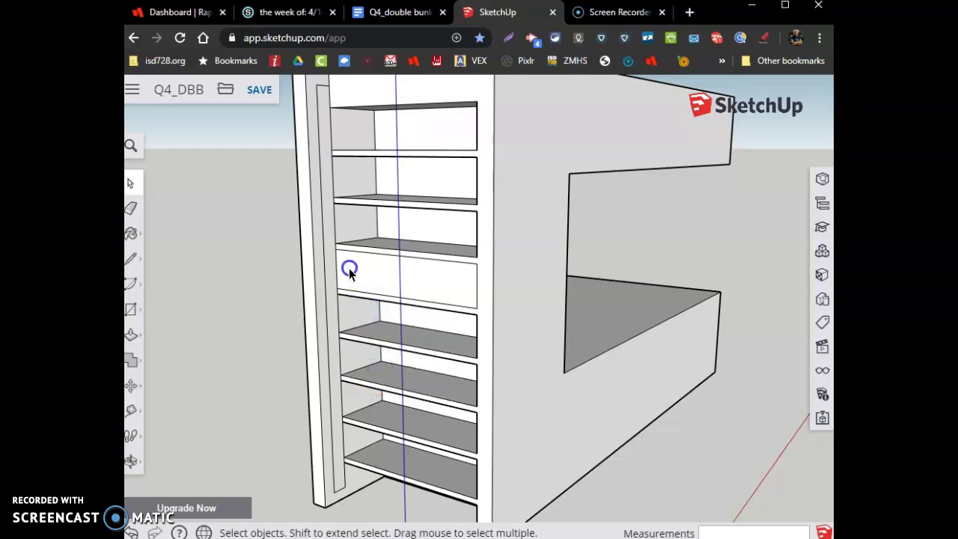
pyautogui.click(349, 268)
pyautogui.press('Delete')
# Push the narrow side-panel strip 13/16" inward, then orbit to inspect the ladder side.
pyautogui.click(131, 346)
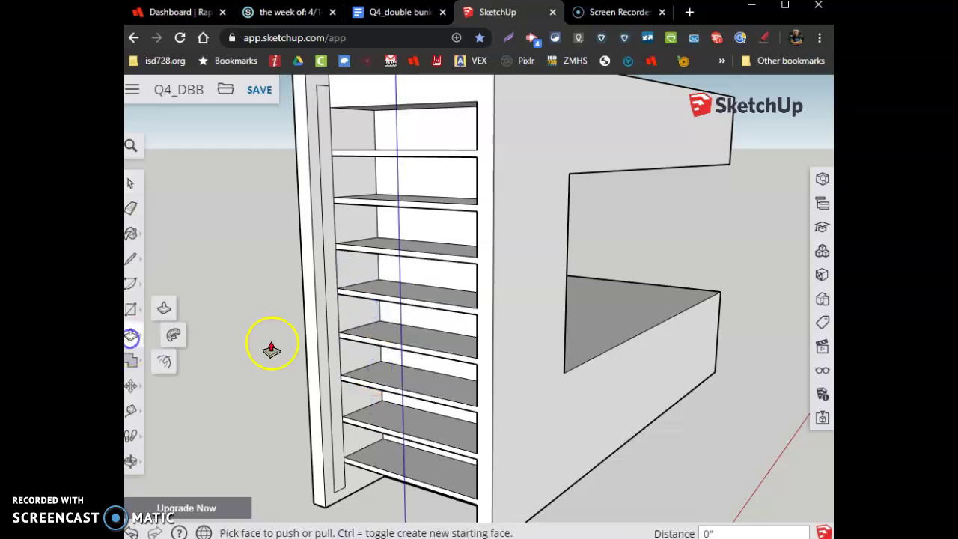
pyautogui.click(334, 348)
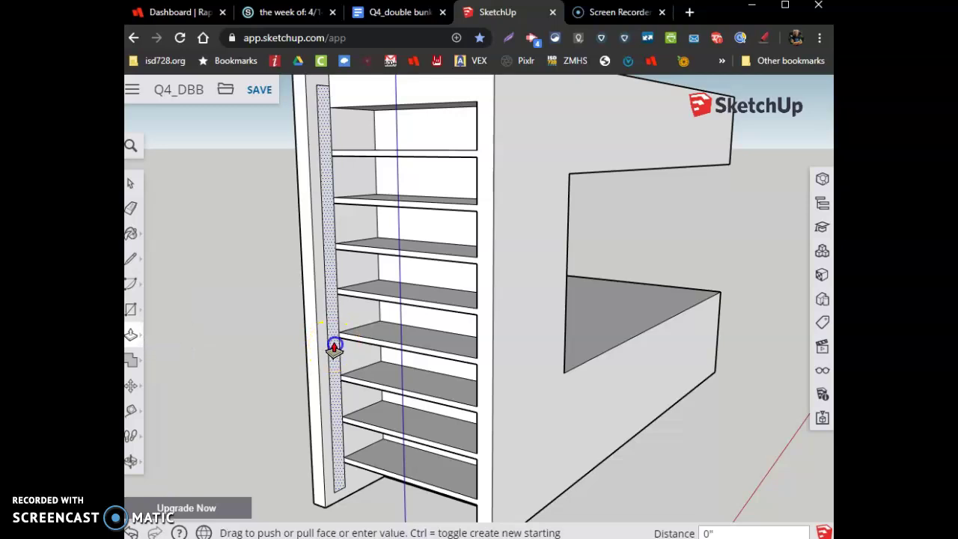
pyautogui.click(333, 338)
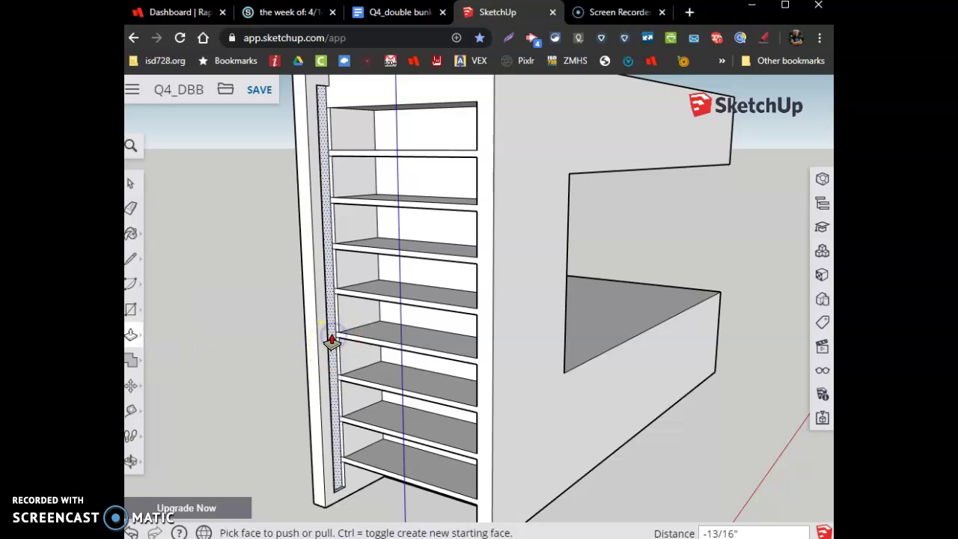
pyautogui.click(332, 341)
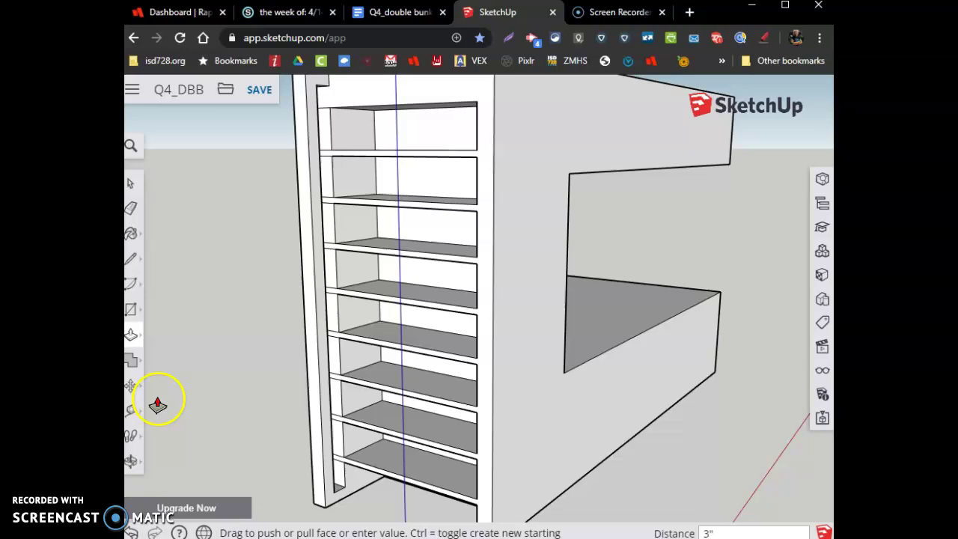
pyautogui.click(131, 461)
pyautogui.moveTo(262, 428); pyautogui.dragTo(212, 359)
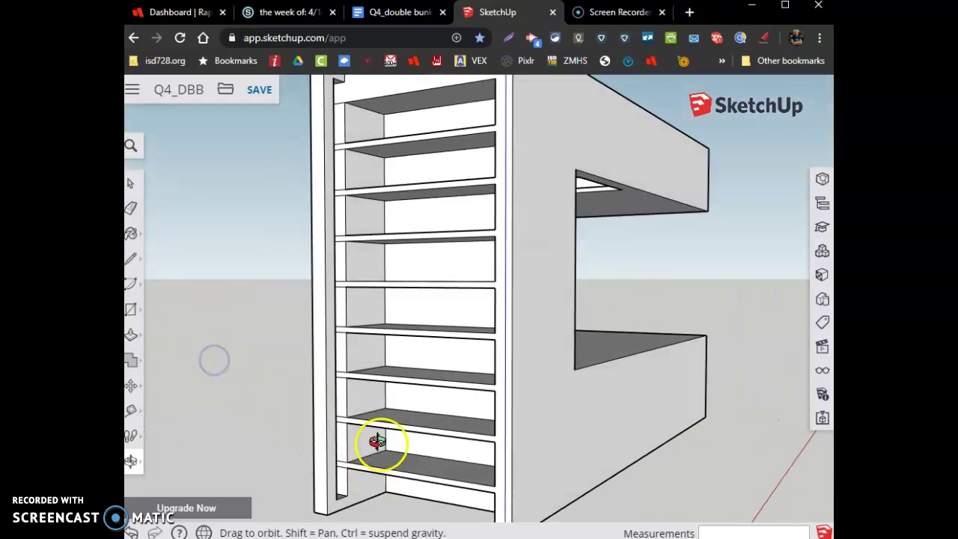